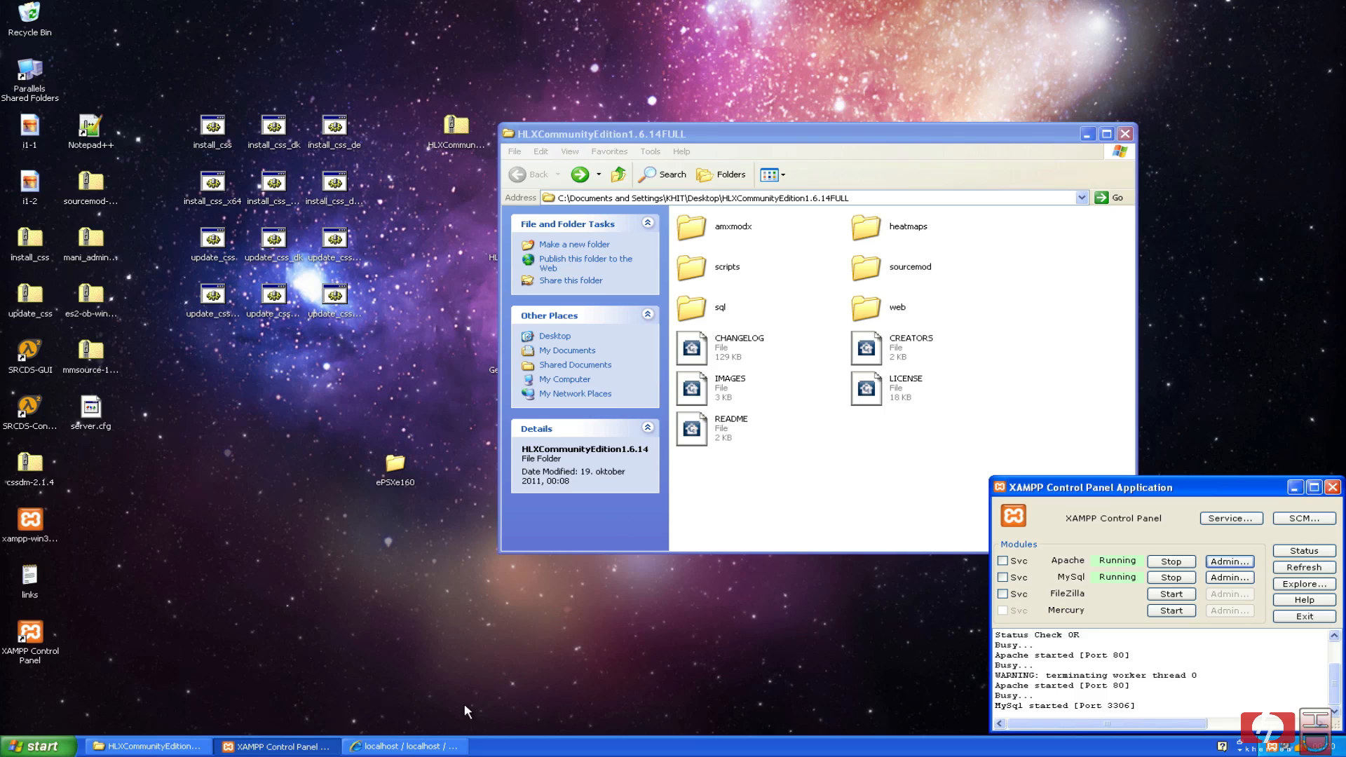
Bring the phpMyAdmin window showing the hlxce import result back to the front.
left_click(435, 747)
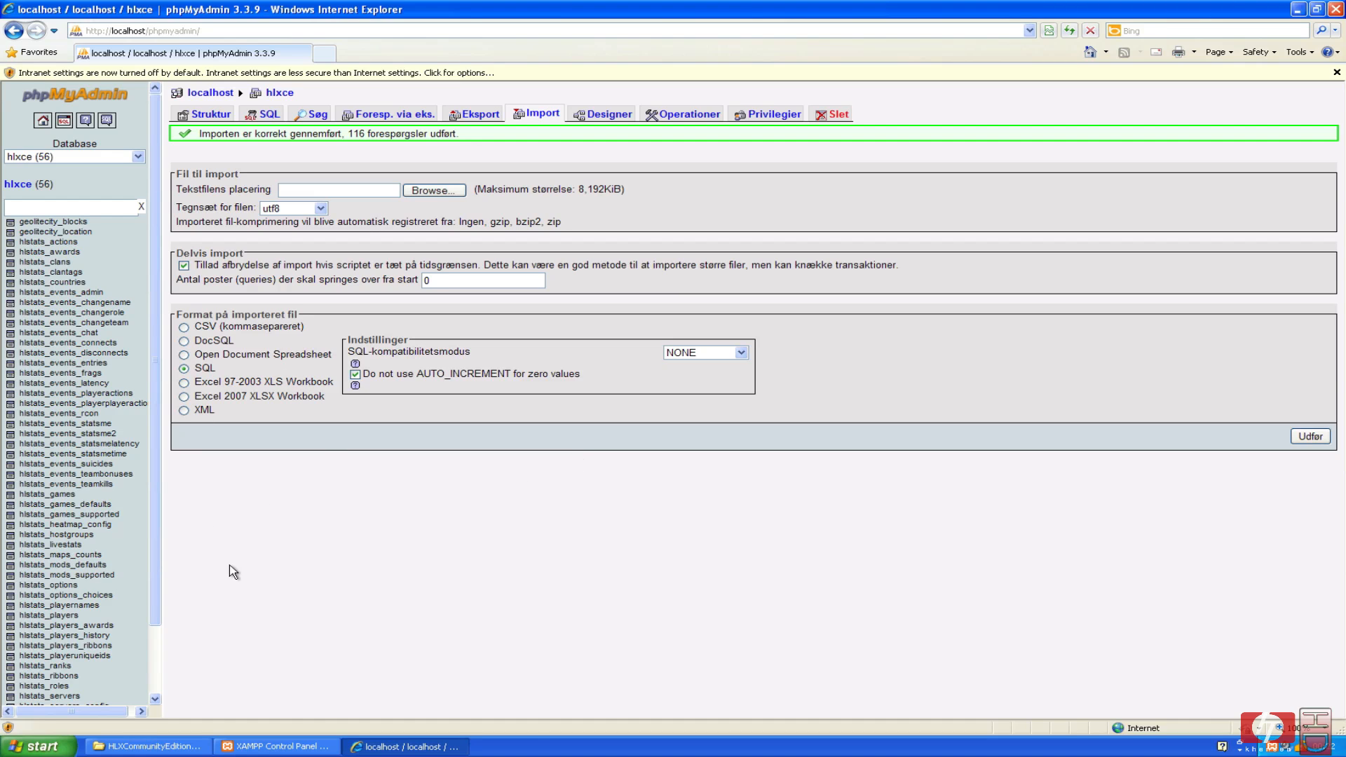
Browse the sql folder for the install SQL file, then cancel the file chooser without uploading.
left_click(430, 191)
left_click(234, 87)
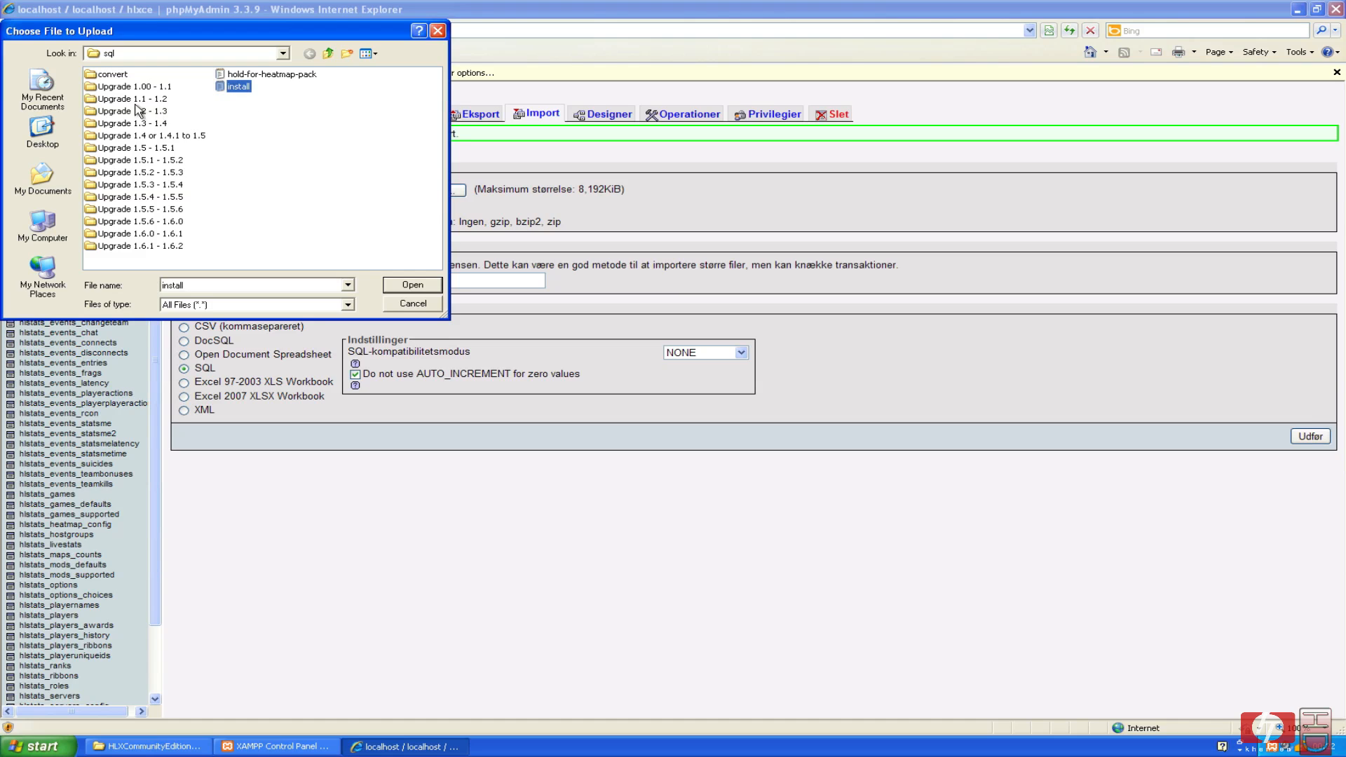
left_click(283, 53)
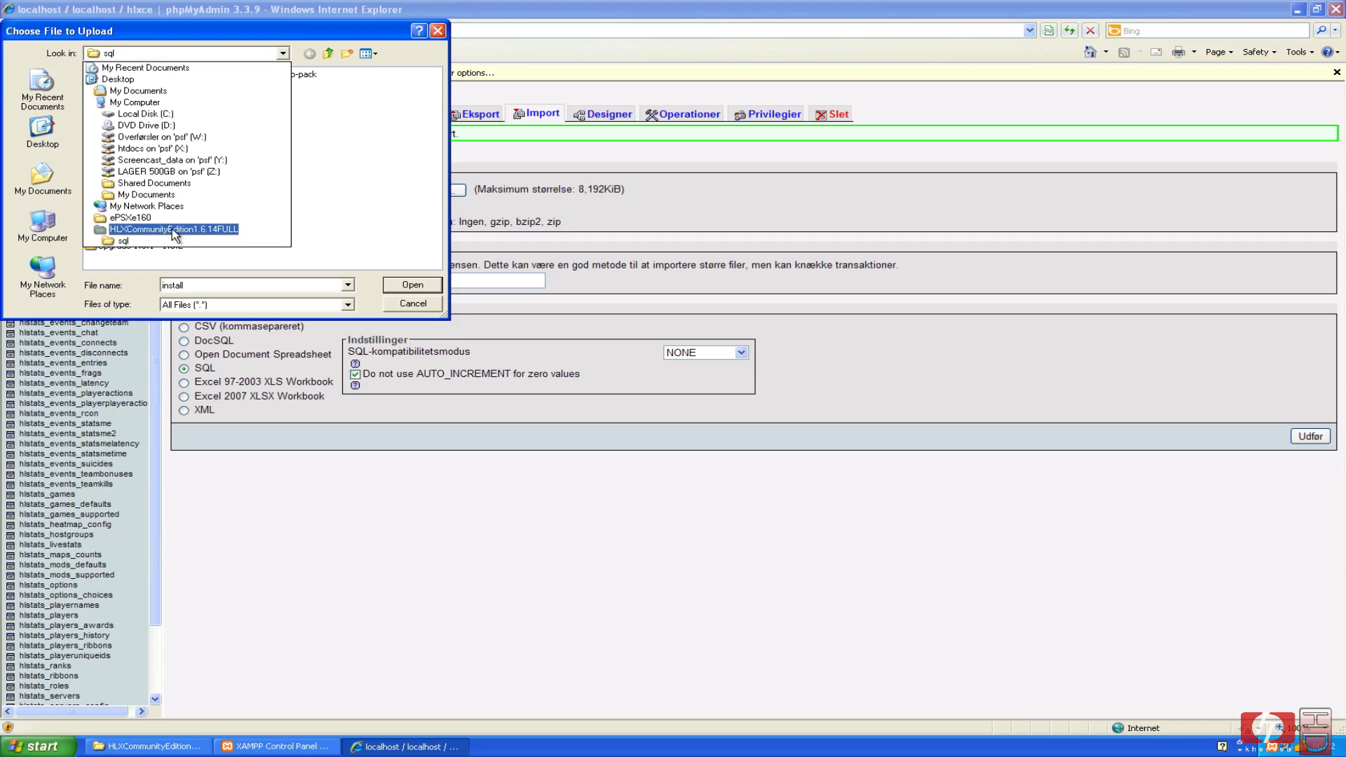
left_click(333, 223)
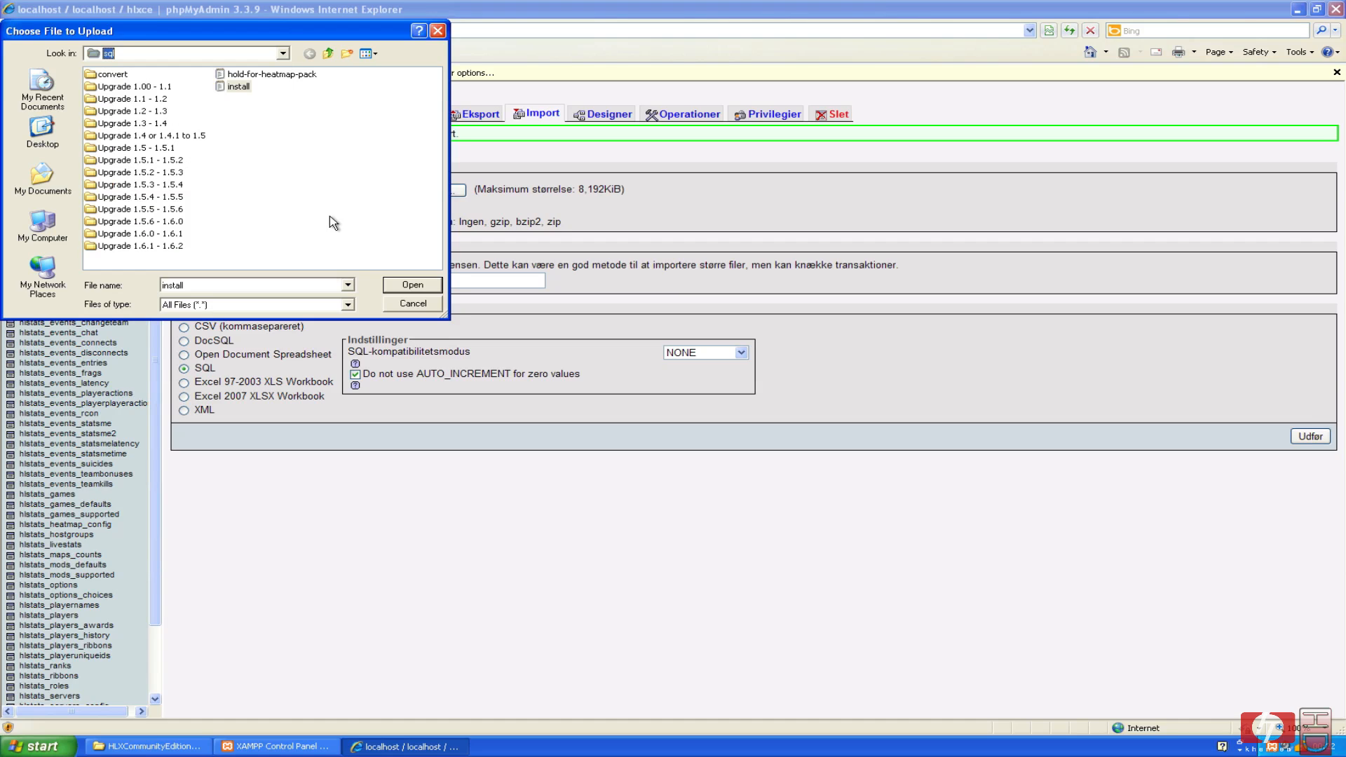
left_click(385, 237)
left_click(413, 303)
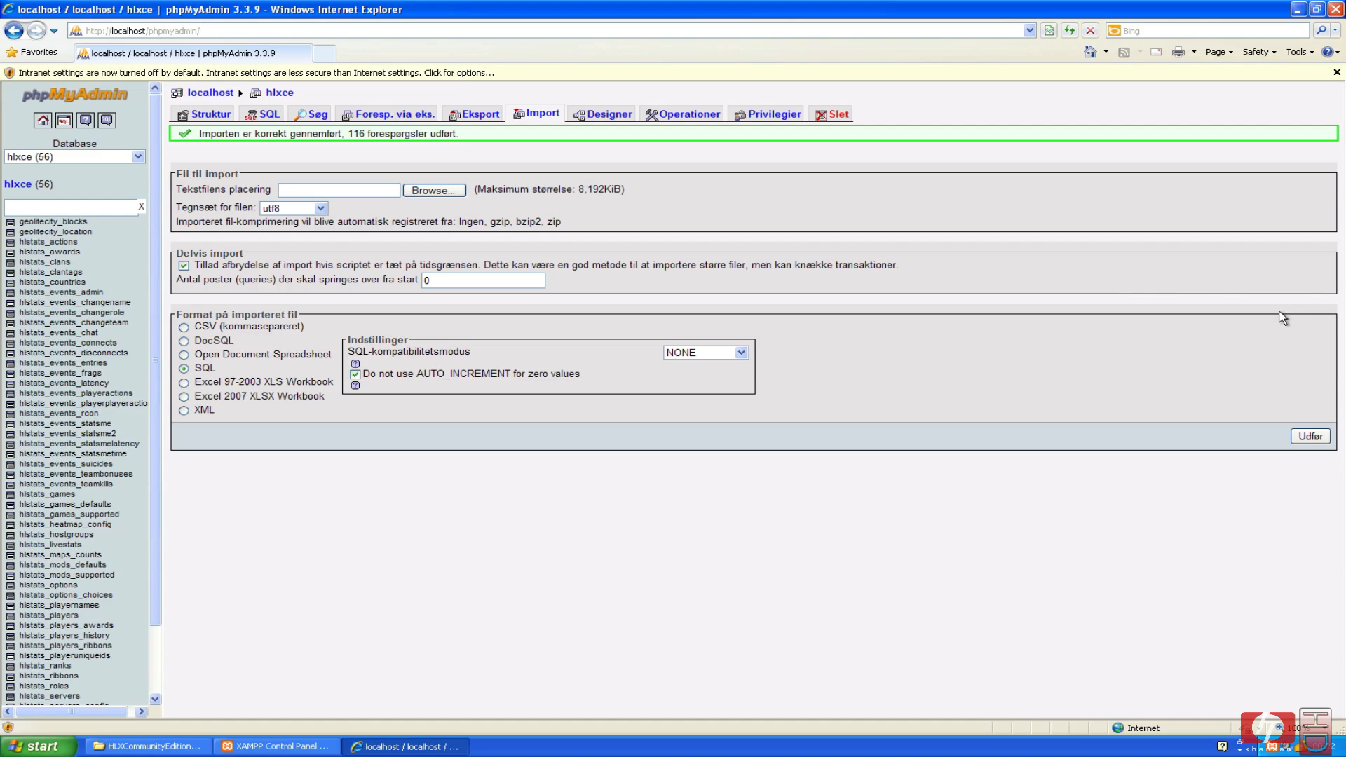
Close the browser, open the HLX web folder, and open My Computer beside it.
left_click(1336, 9)
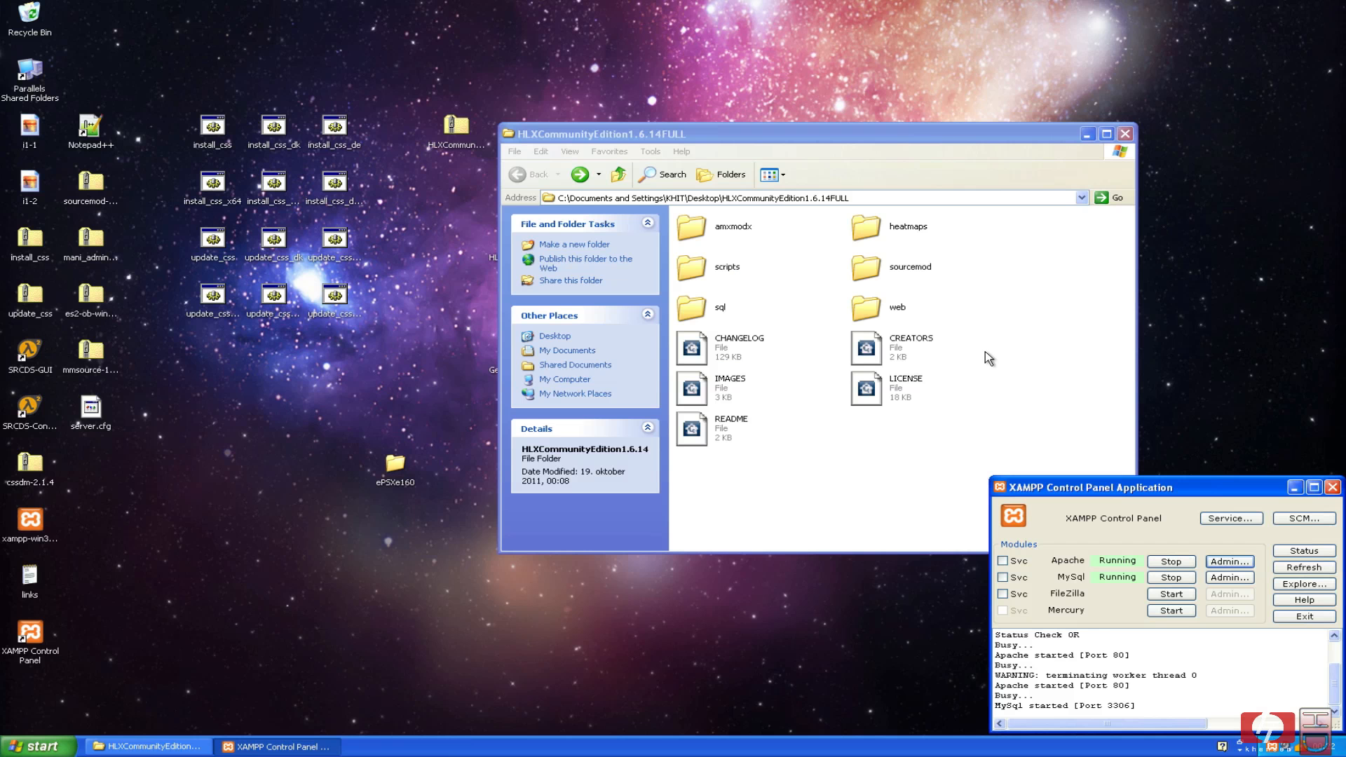
left_click(933, 434)
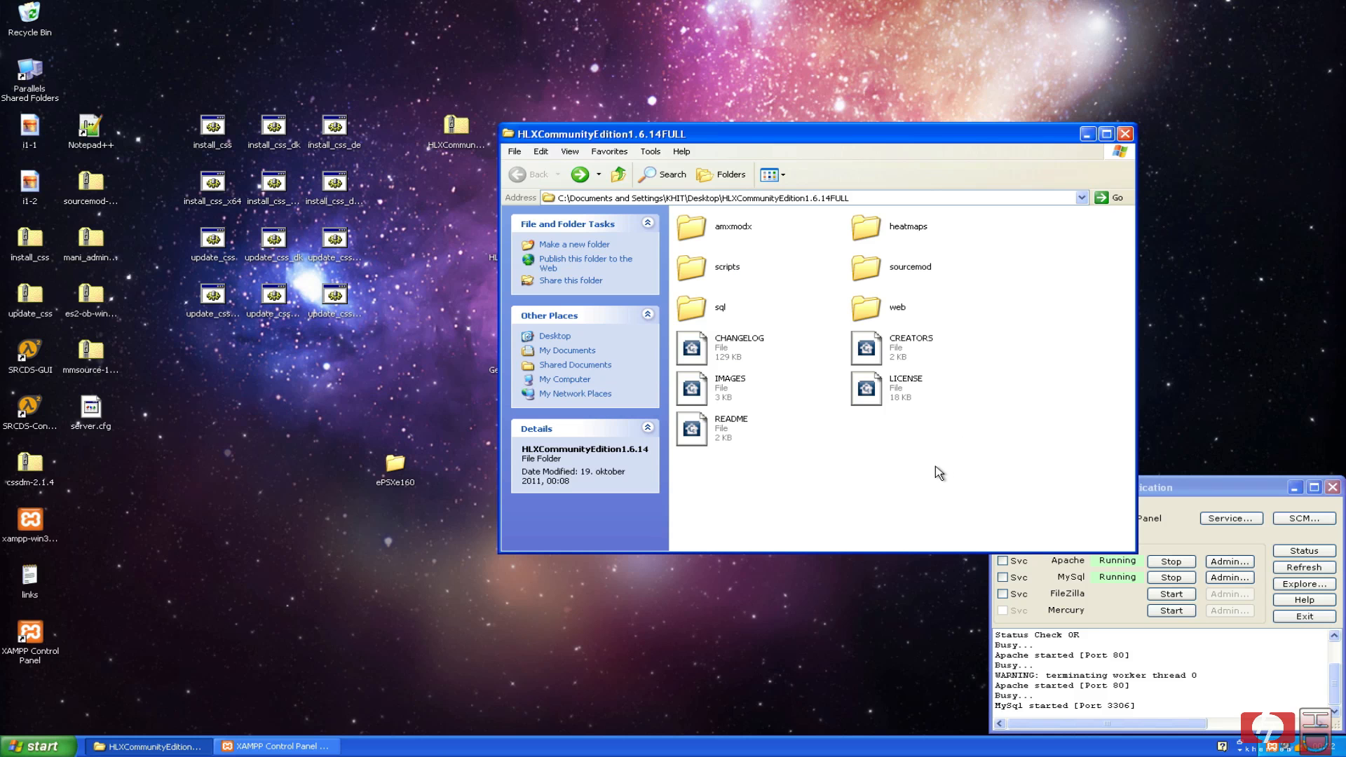
double_click(866, 306)
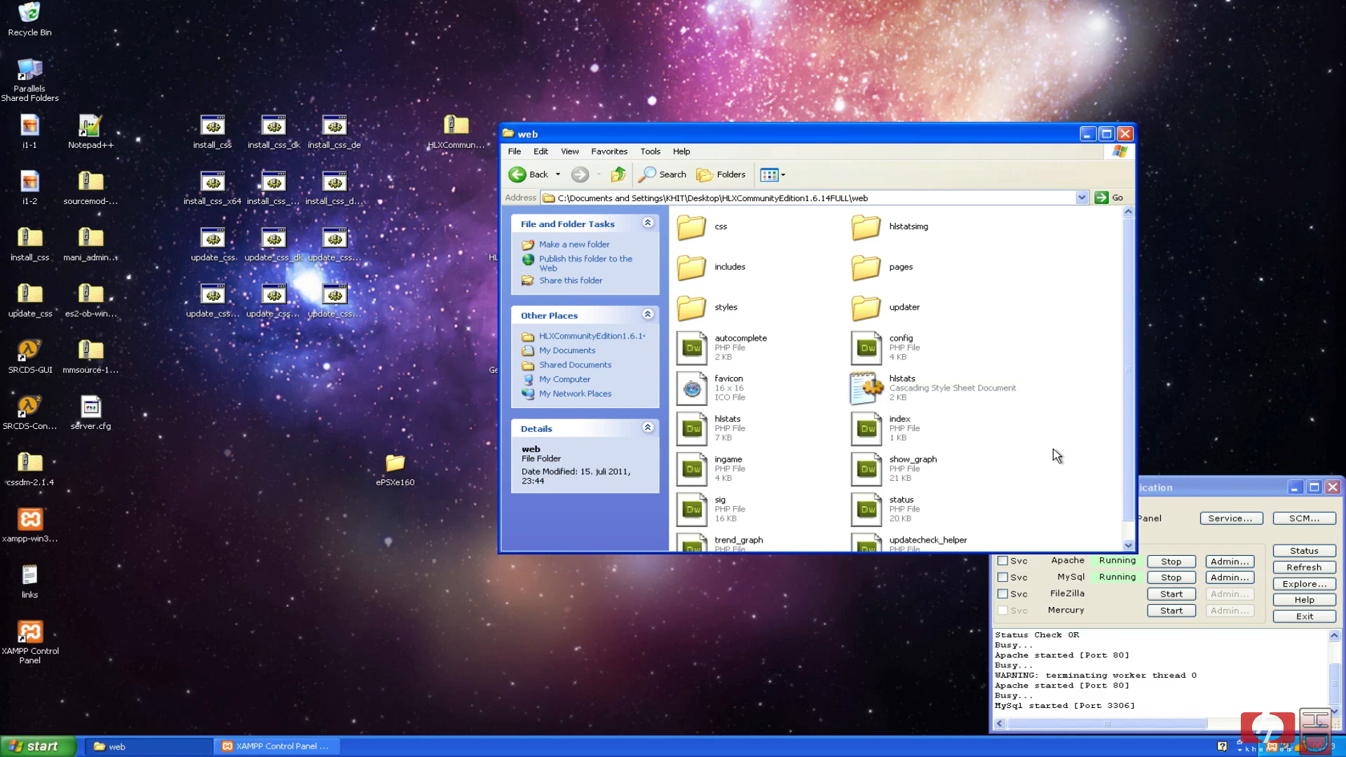
left_click(39, 746)
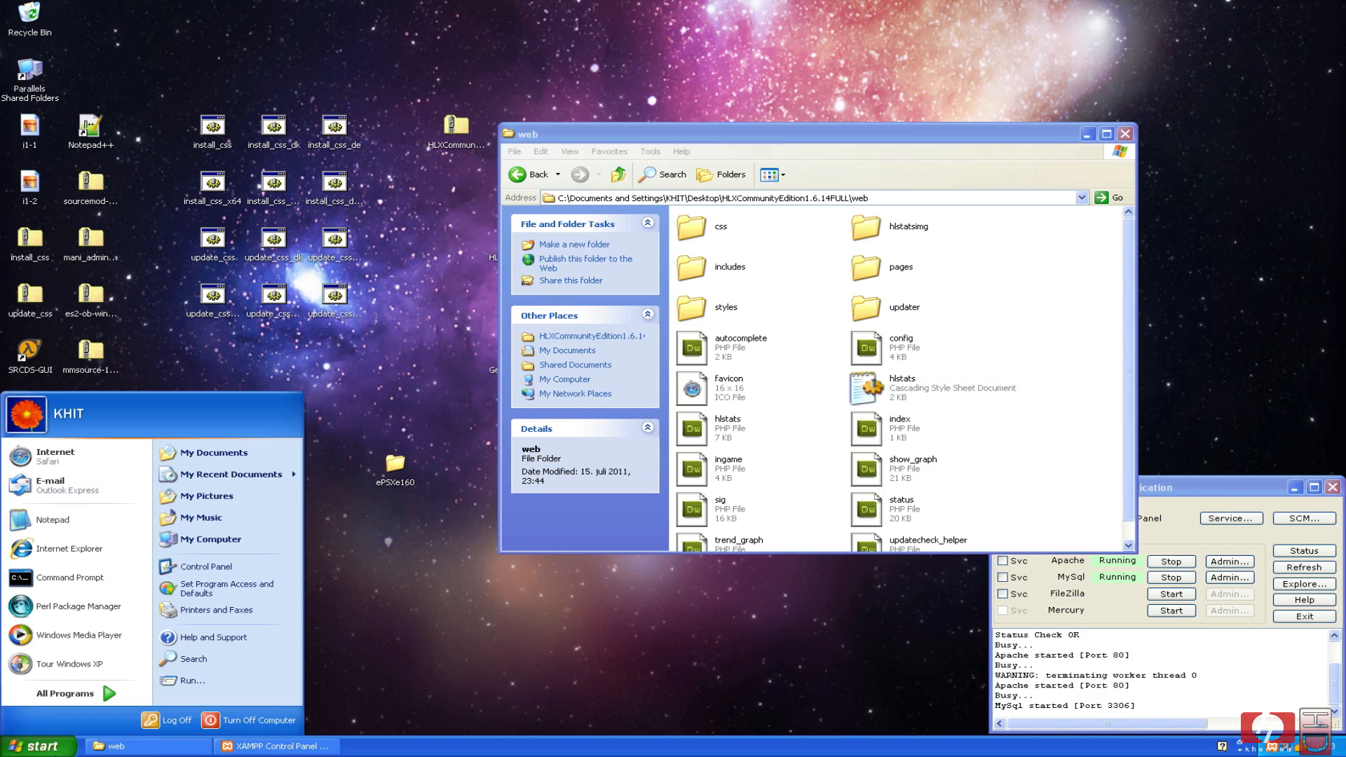
left_click(276, 534)
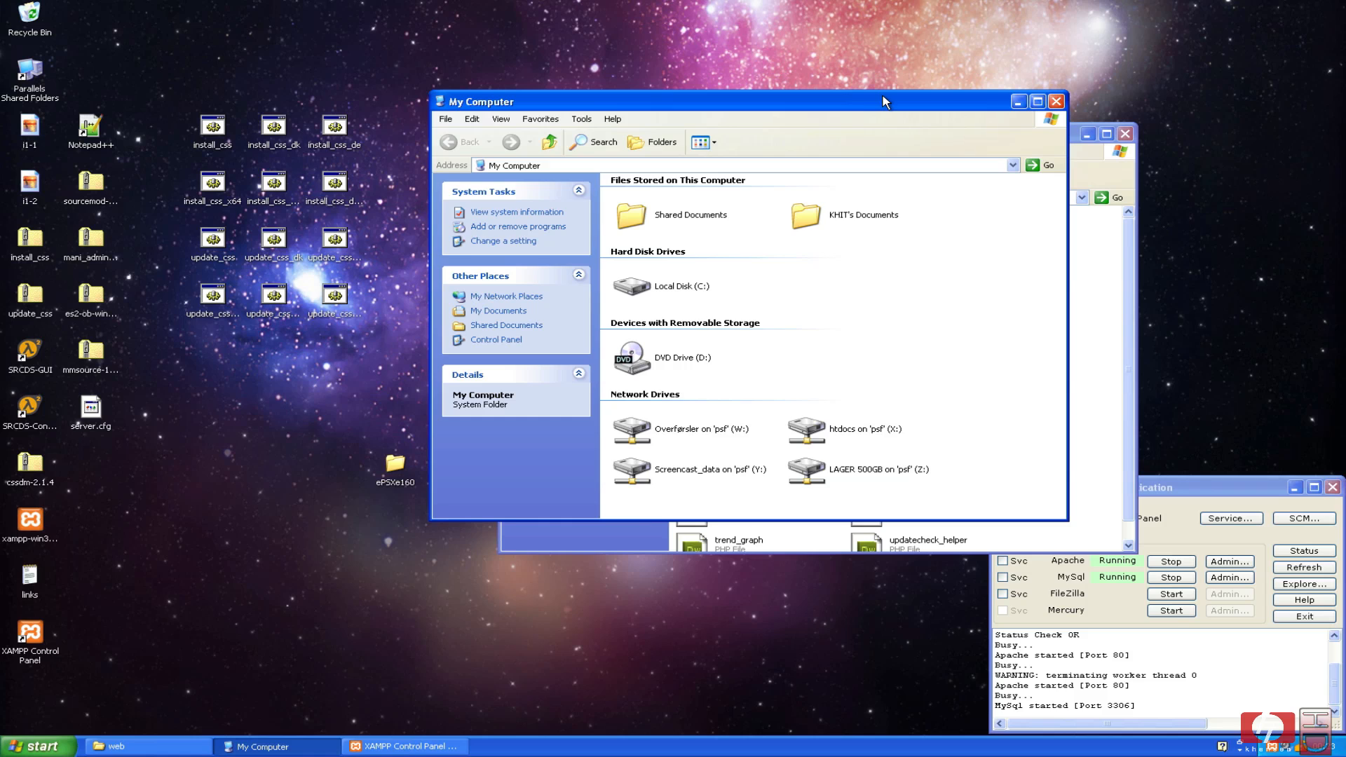
left_click_drag(880, 102, 640, 71)
Navigate to C:\xampp\htdocs in the My Computer window.
double_click(421, 258)
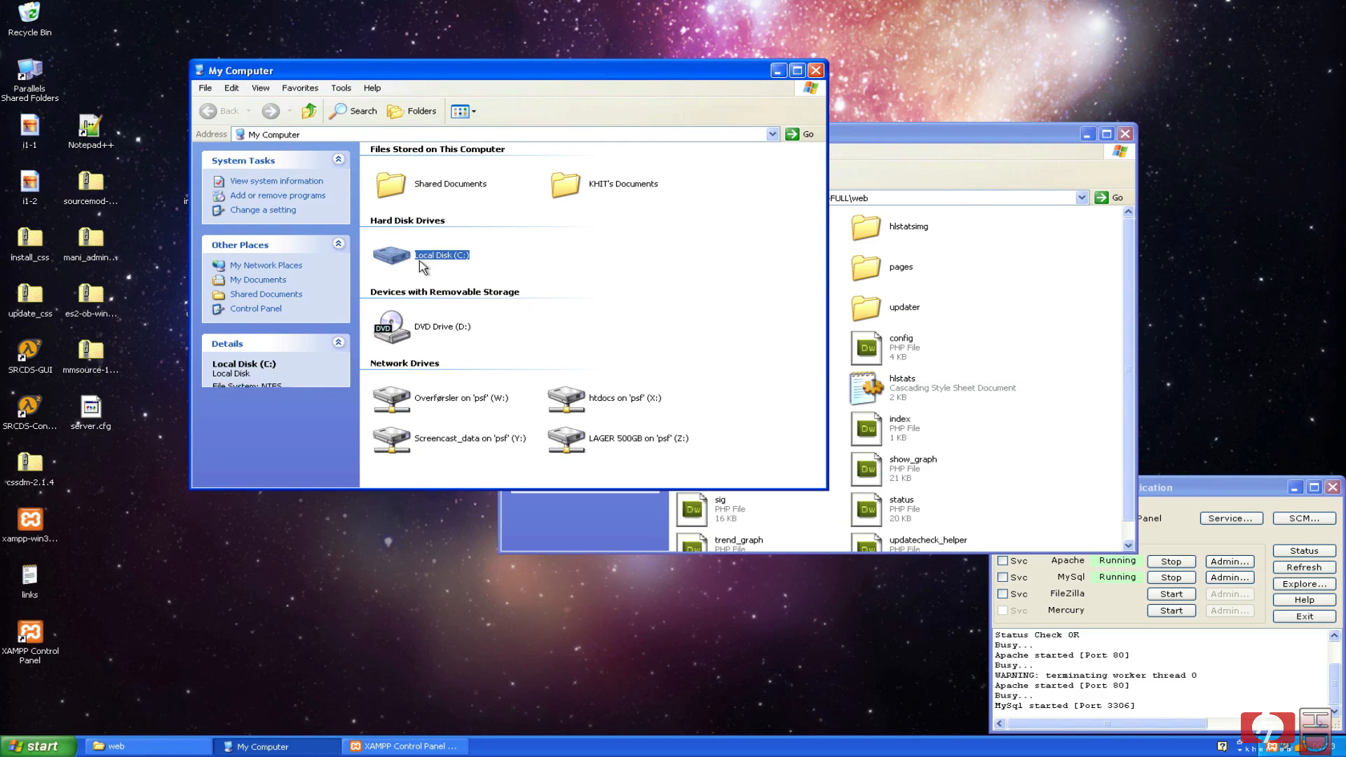
double_click(569, 241)
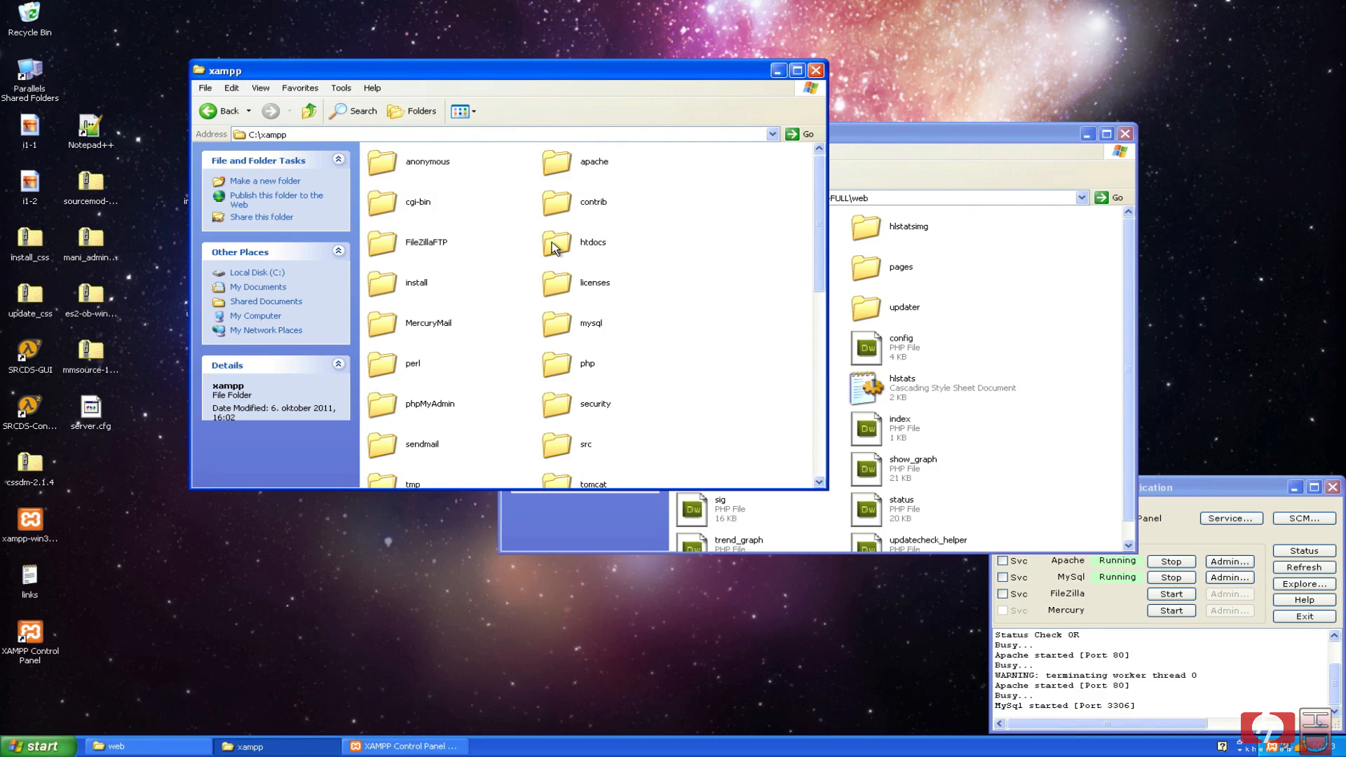
double_click(560, 246)
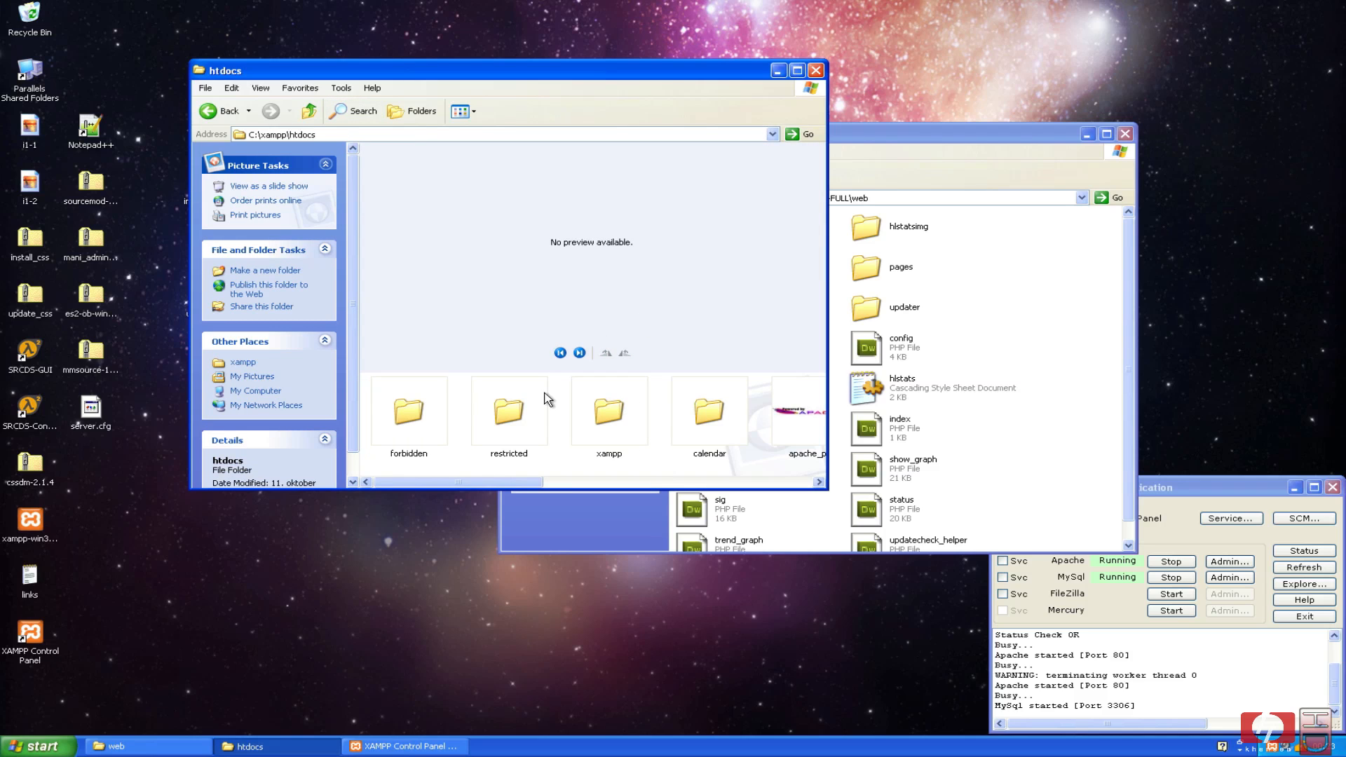
left_click(546, 420)
left_click(573, 421)
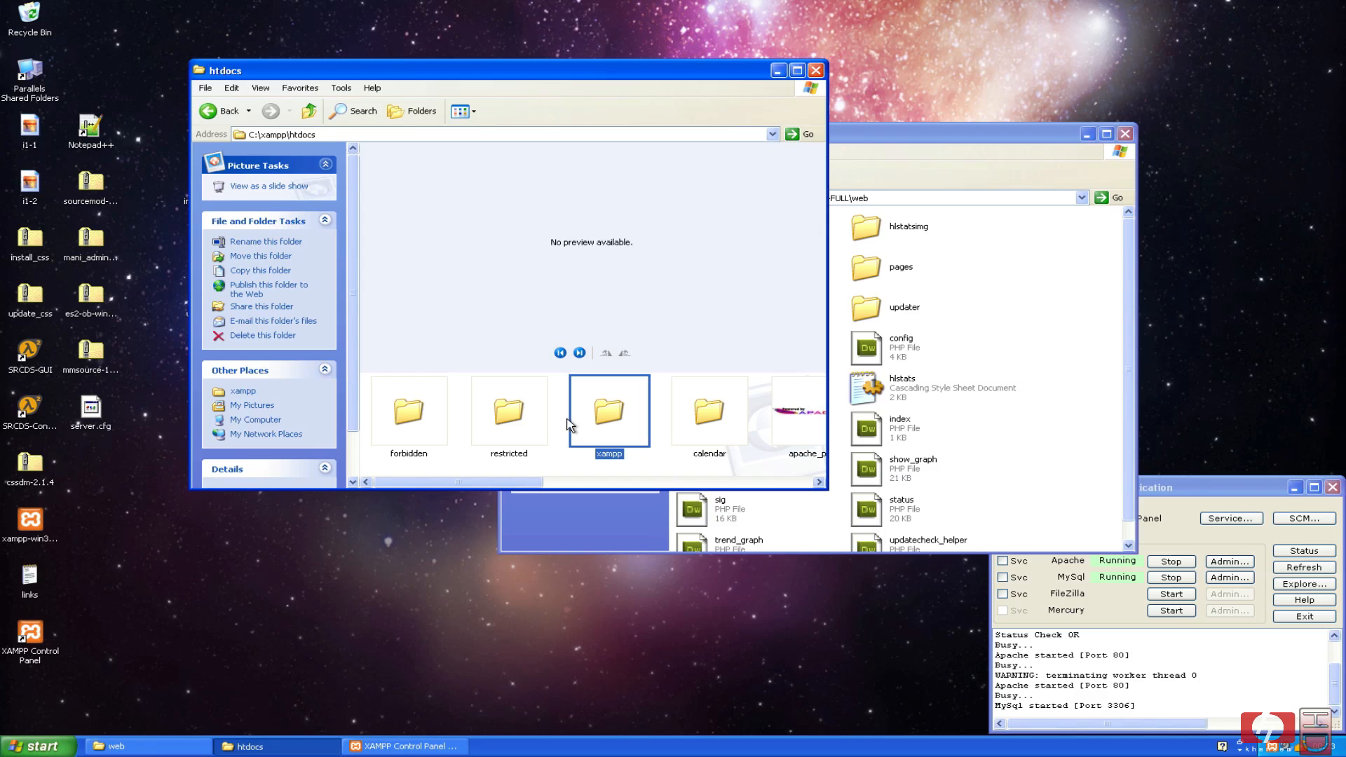
left_click(559, 419)
scroll(554, 421, "down", 2)
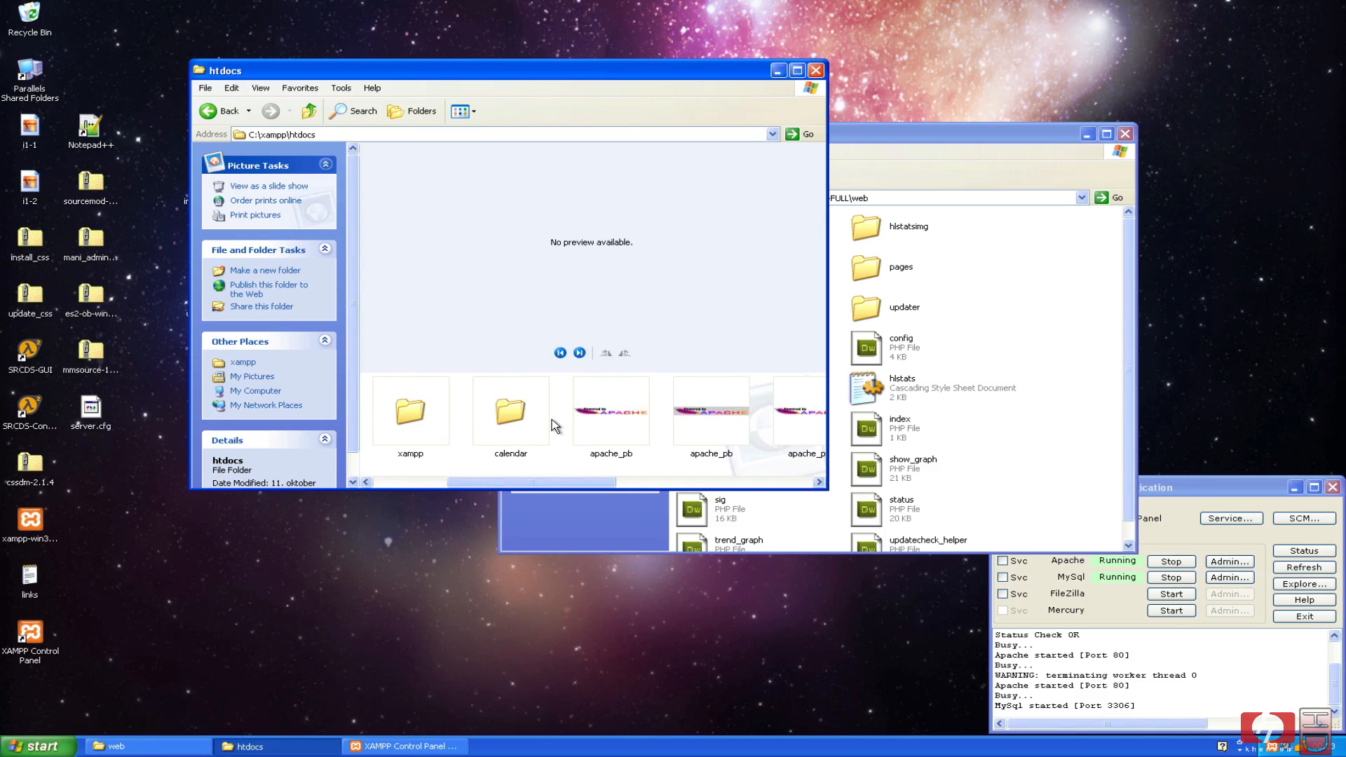
scroll(552, 421, "down", 4)
scroll(552, 421, "up", 7)
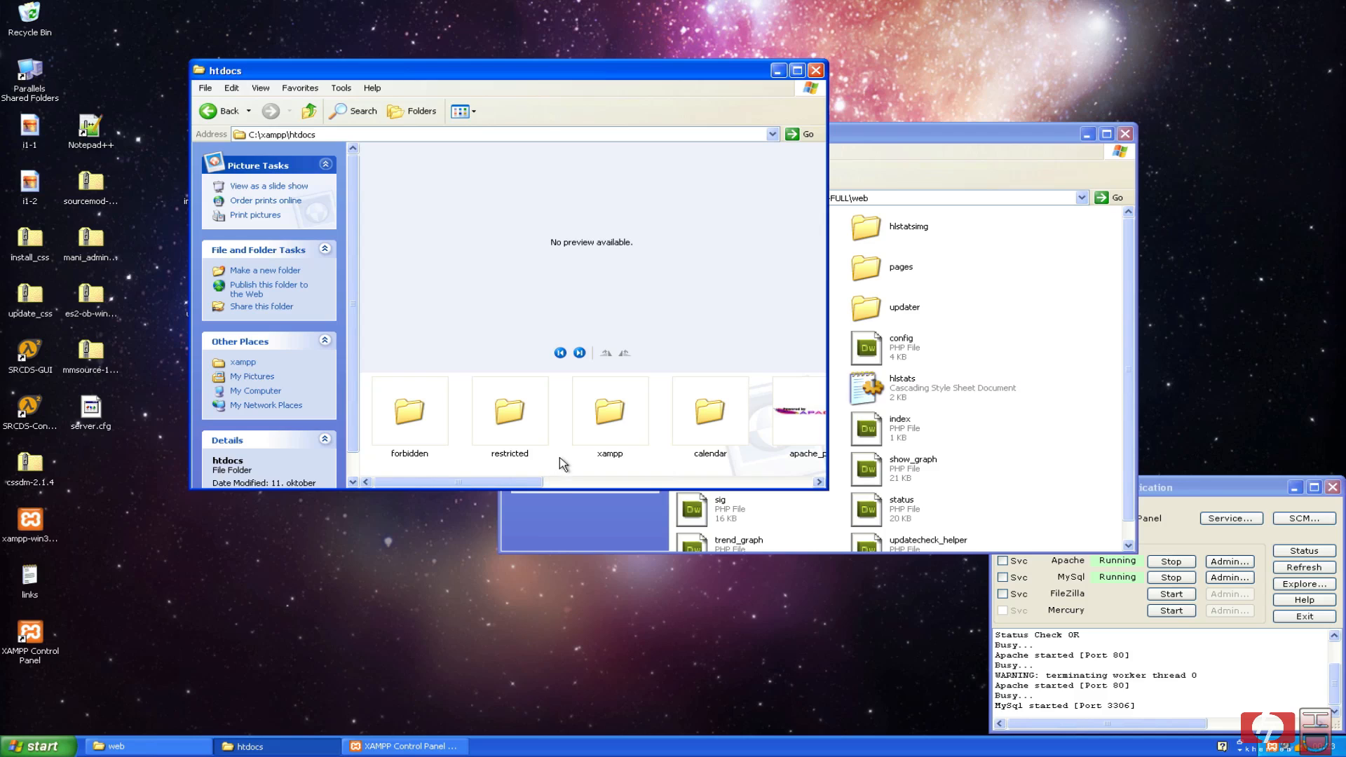
Create a new folder named hlstatsx in htdocs and open it.
right_click(552, 453)
mouse_move(688, 572)
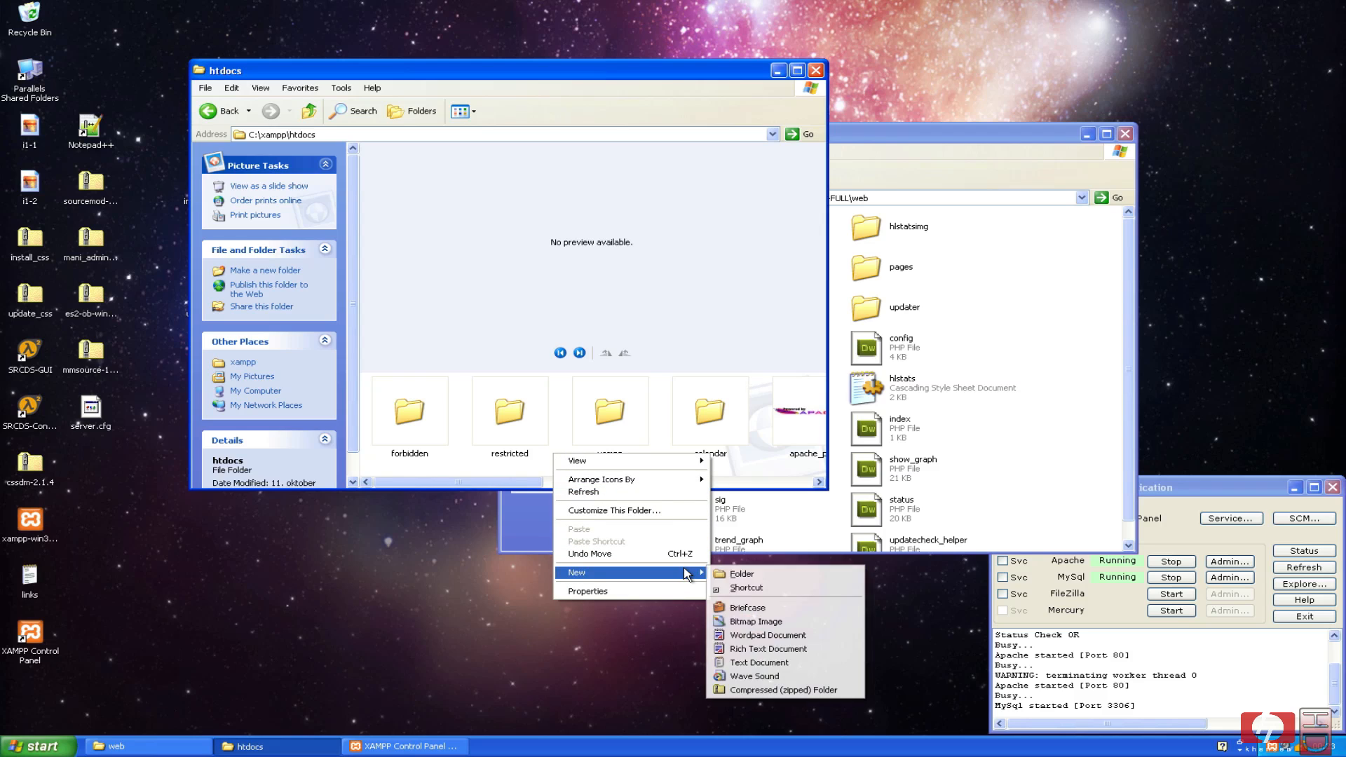
left_click(729, 575)
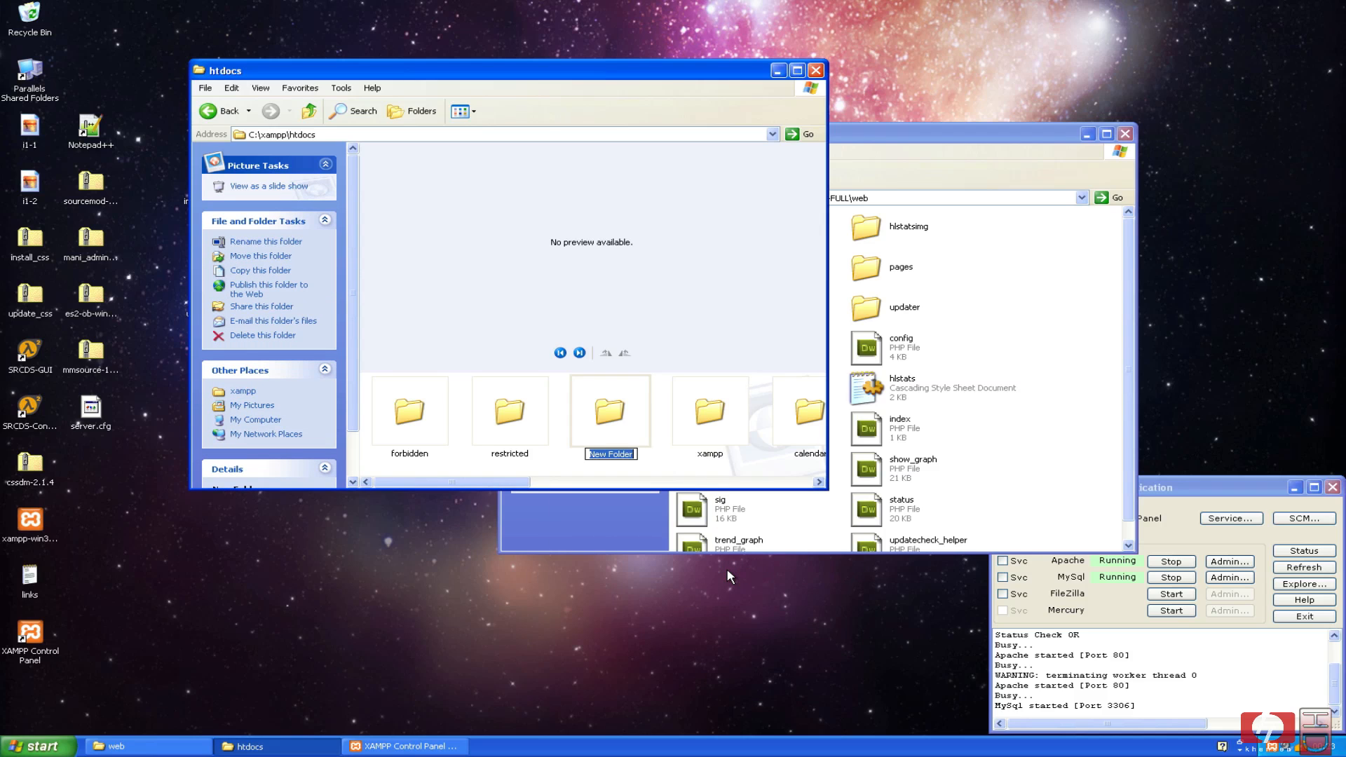
type("hlstatsx")
key("Return")
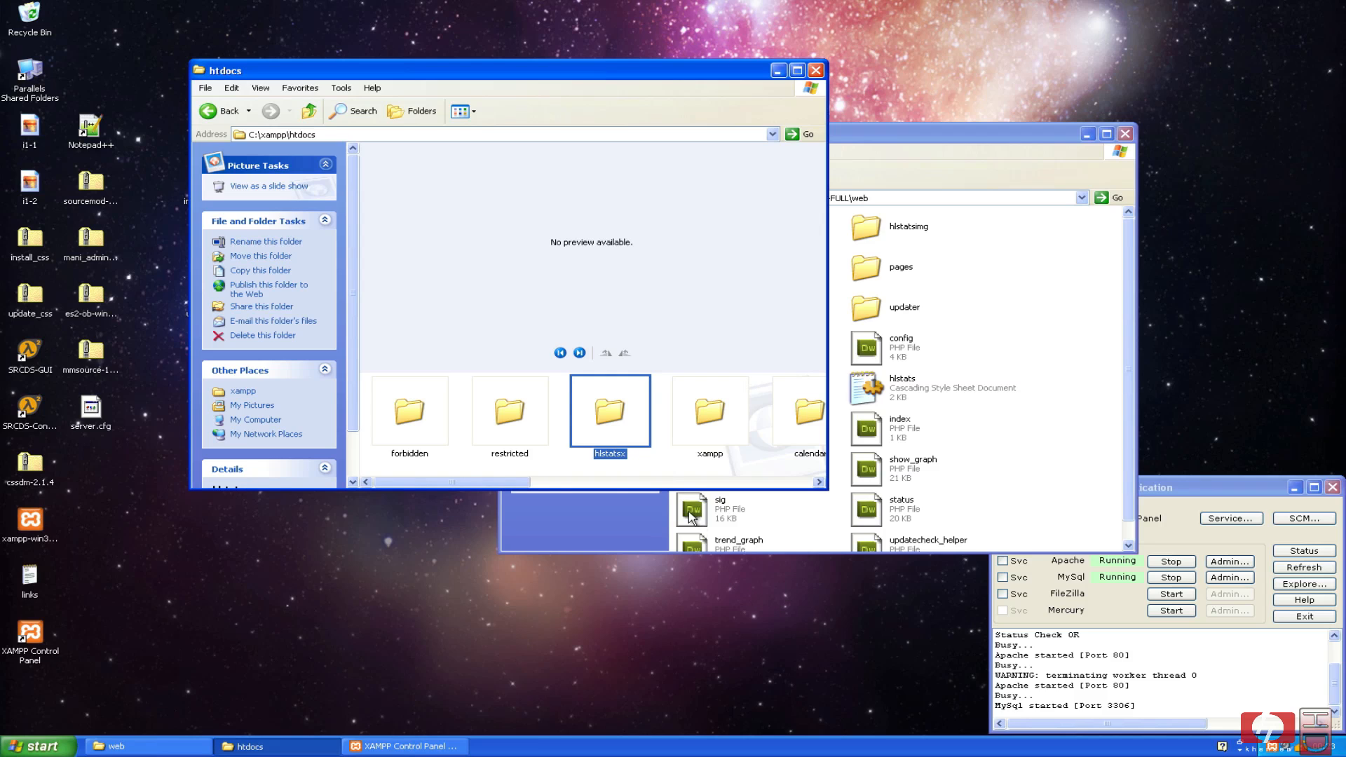
double_click(605, 413)
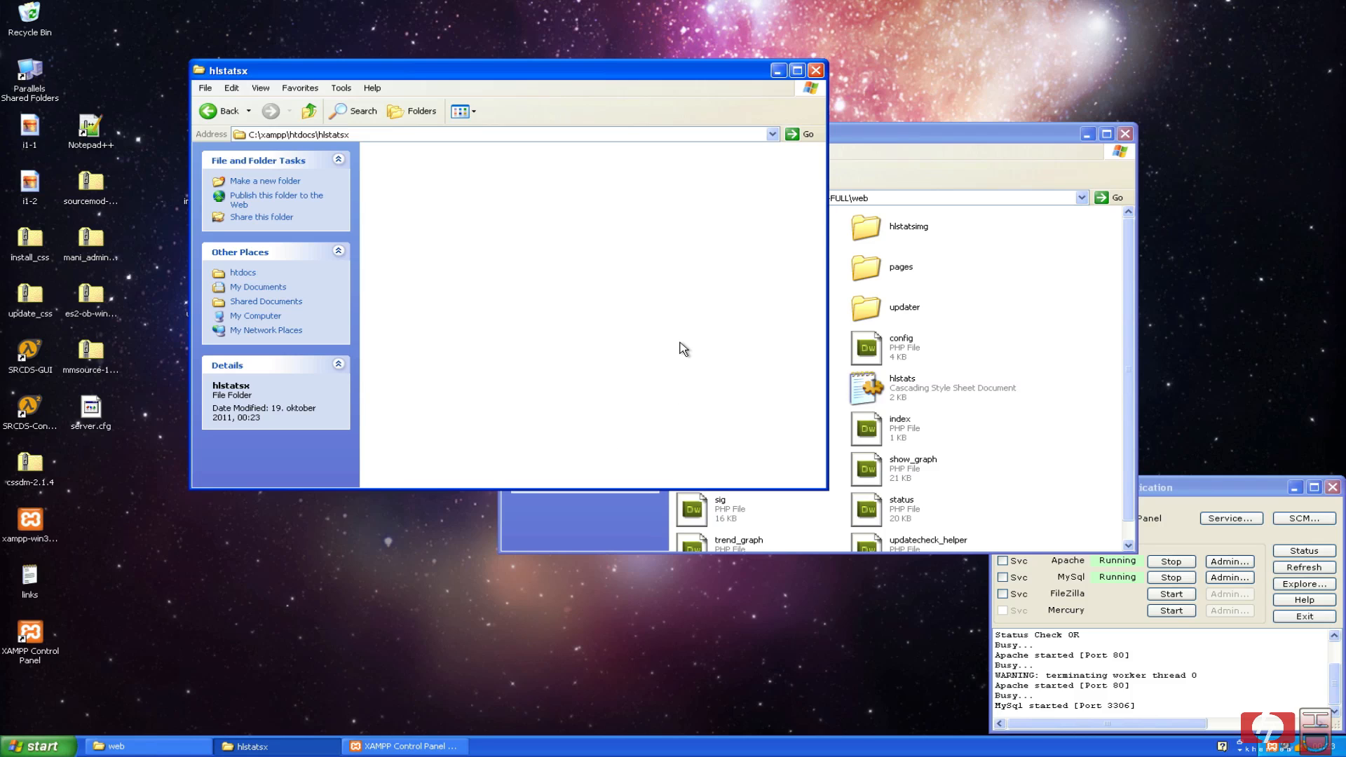
Select all 18 items in the web folder and drag them into the hlstatsx window.
left_click_drag(962, 132, 1107, 117)
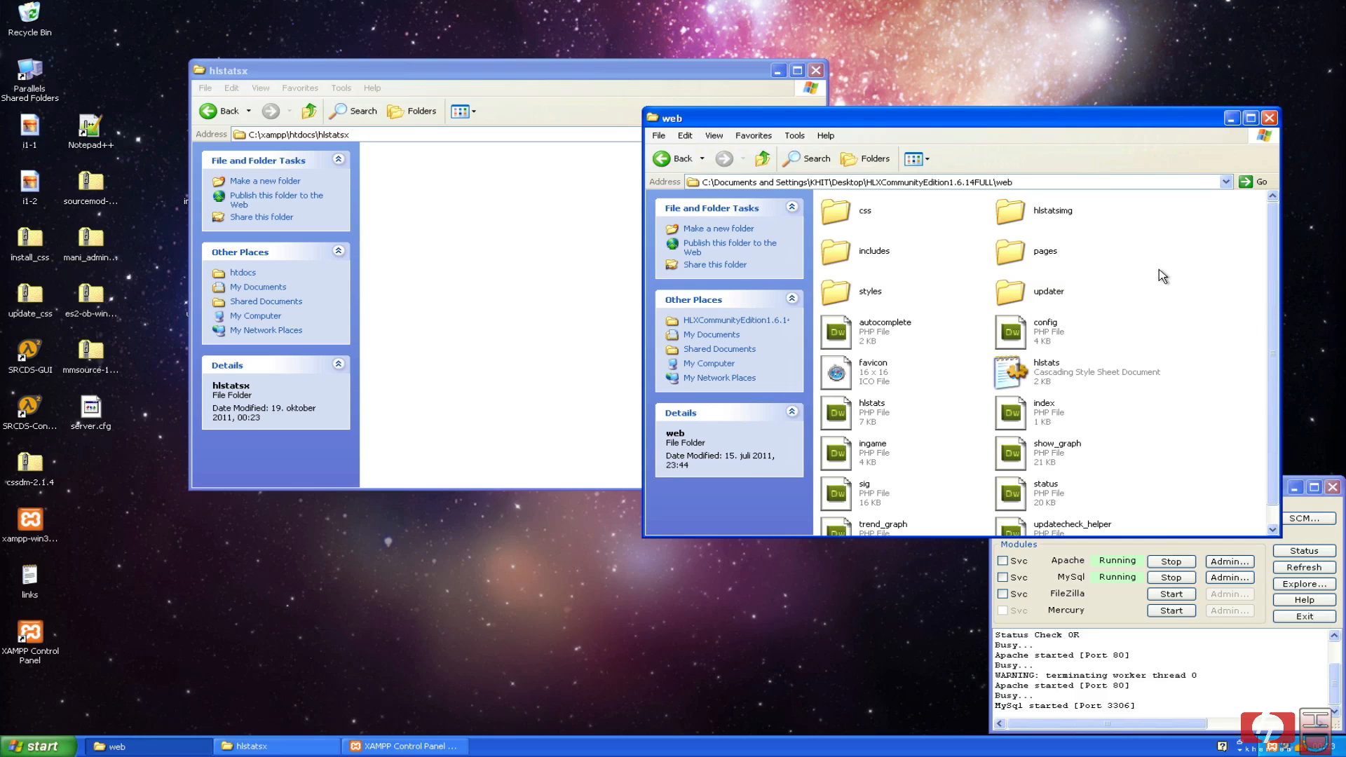
key("ctrl+a")
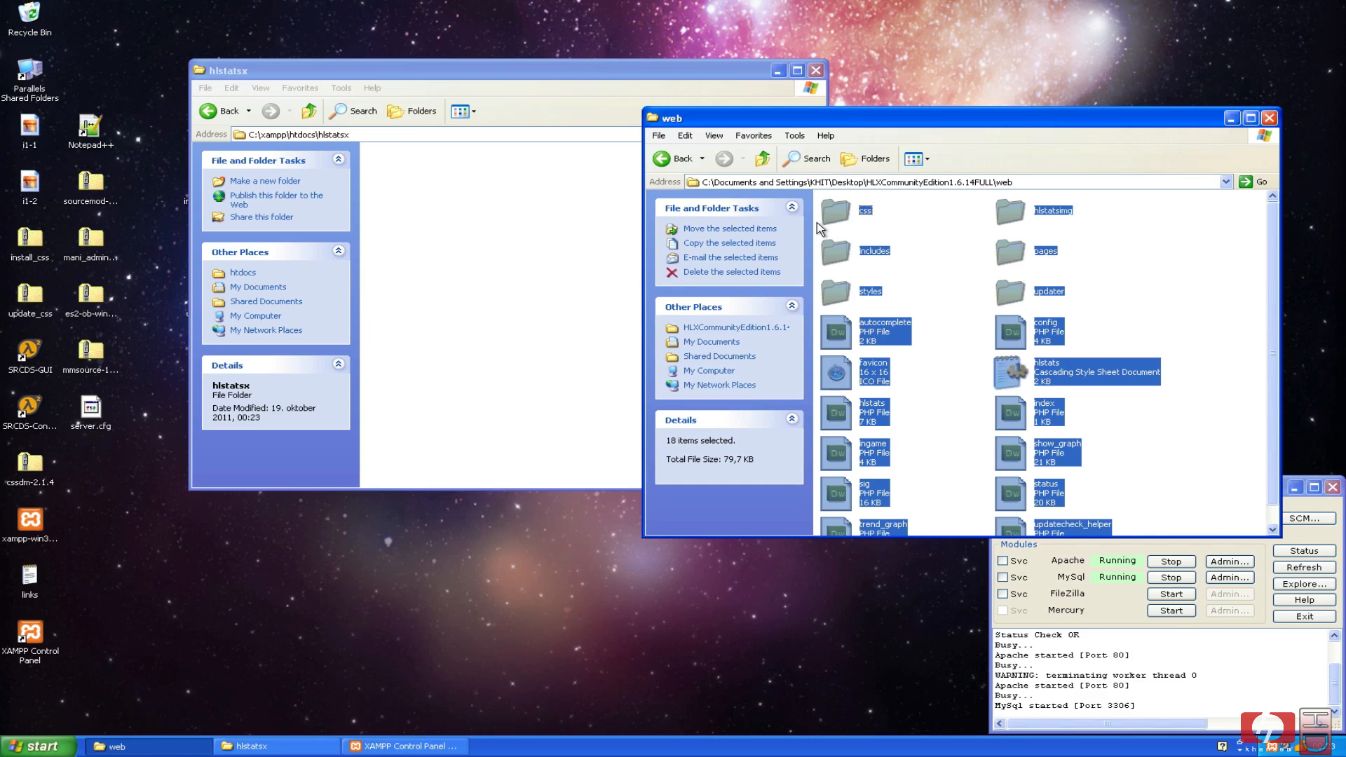
right_click(835, 211)
left_click(857, 365)
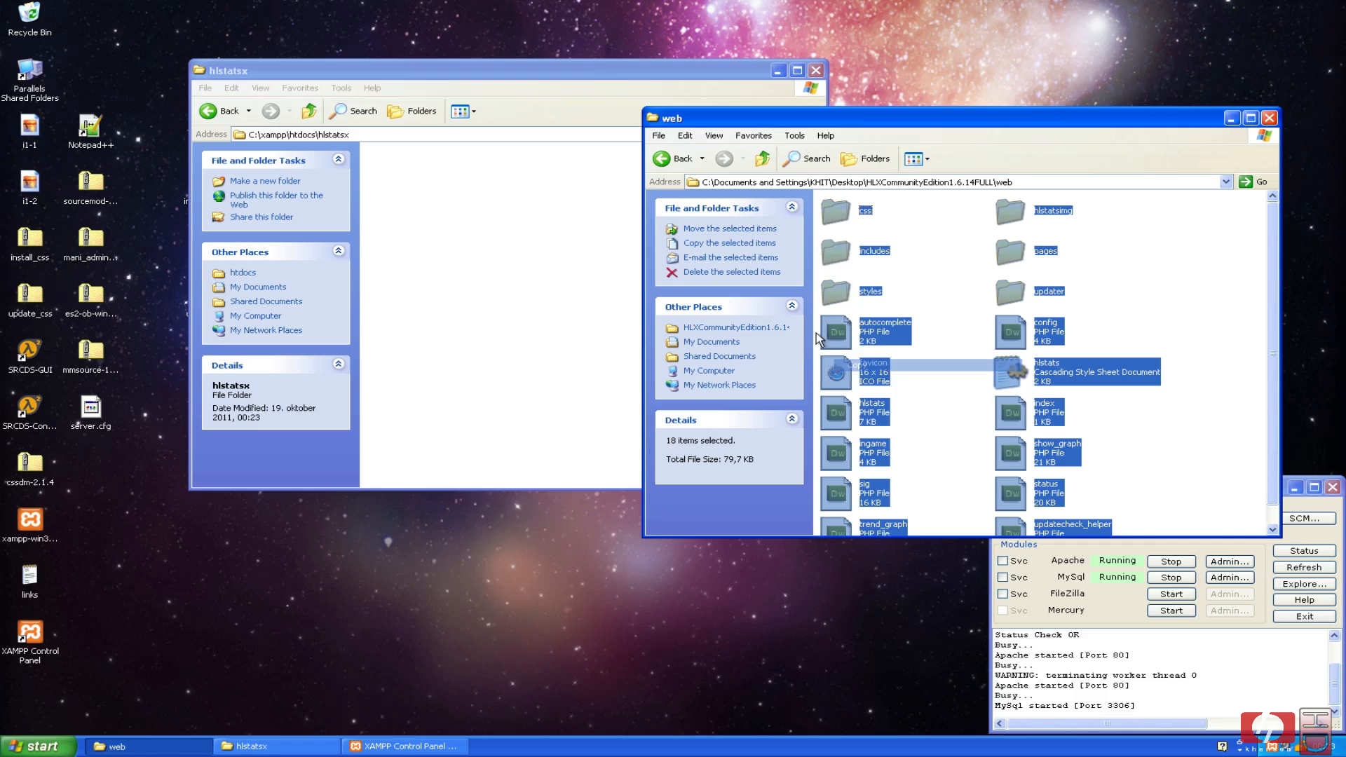
left_click(519, 236)
right_click(518, 236)
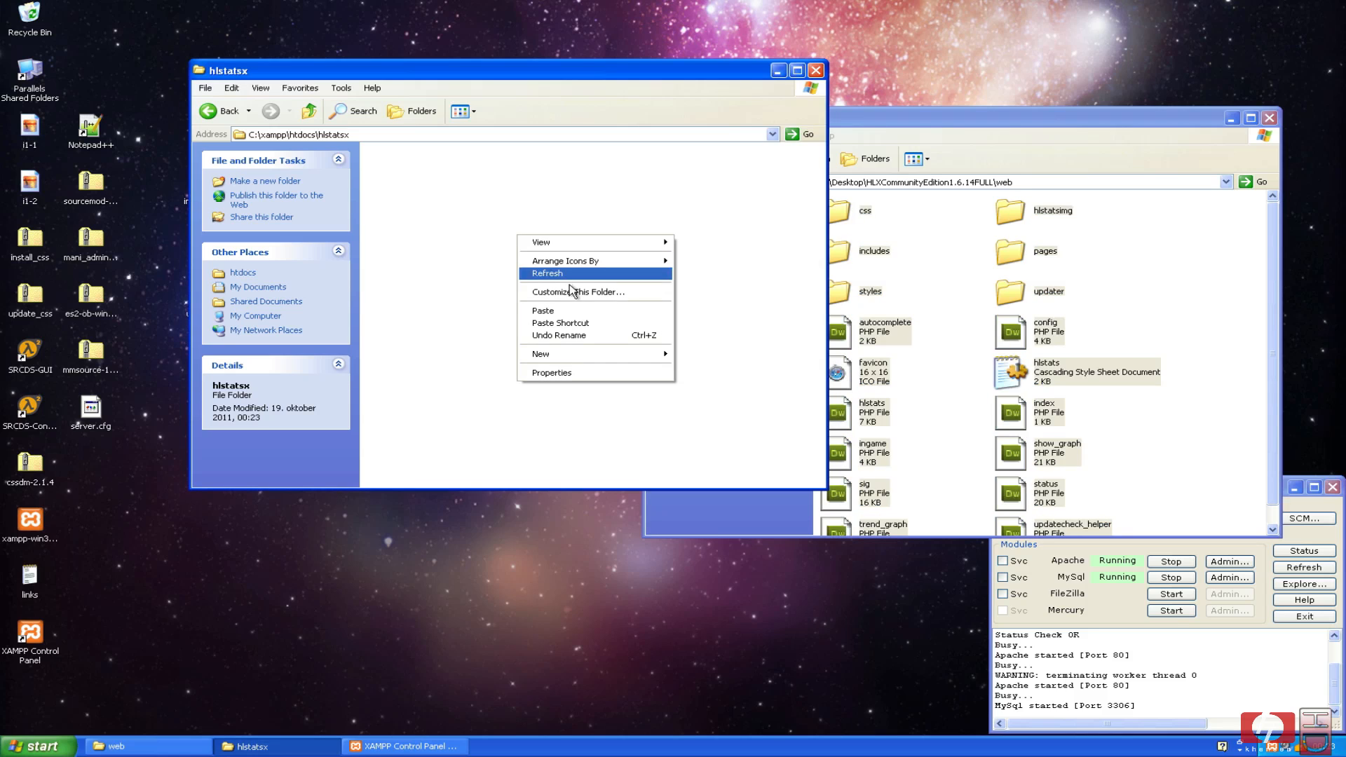
left_click(969, 116)
left_click_drag(840, 210, 464, 188)
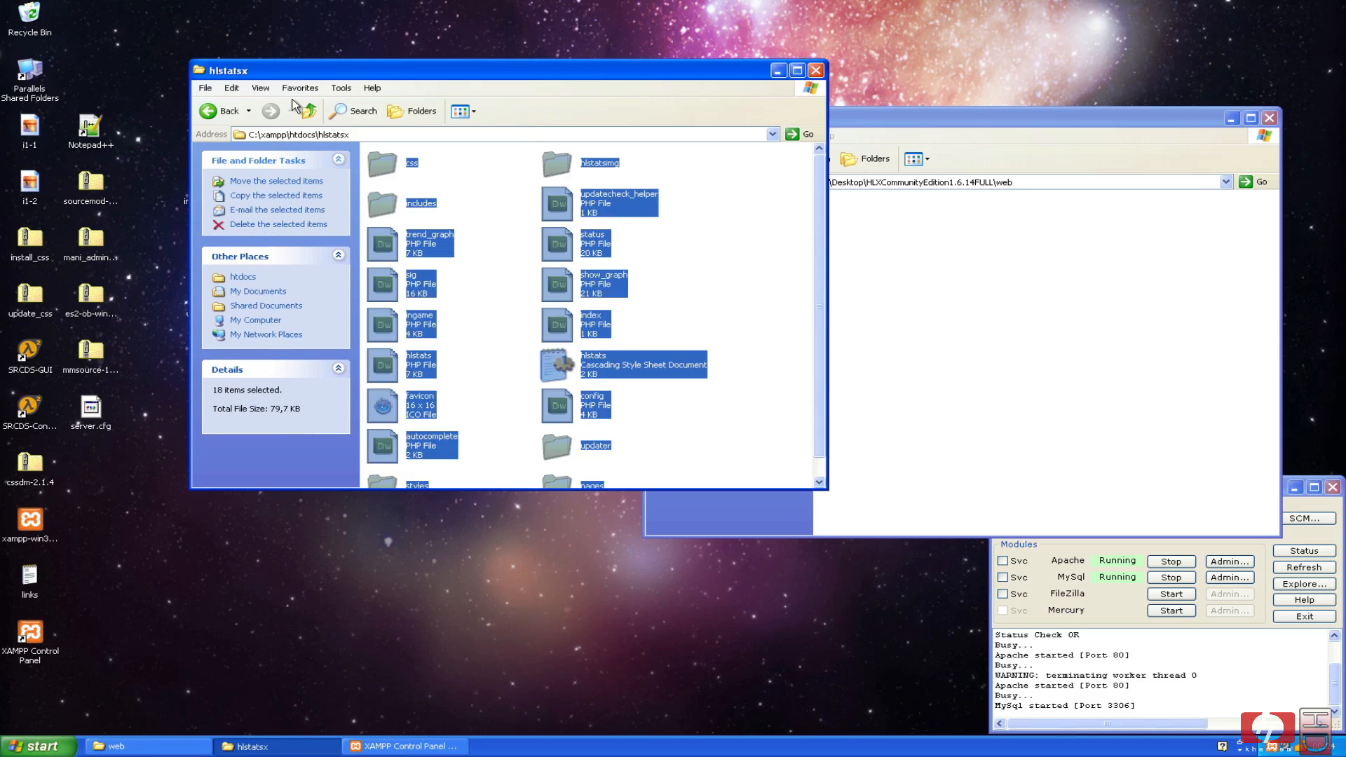
Close the hlstatsx and HLXCommunityEdition folder windows.
left_click(736, 233)
left_click(920, 220)
left_click(662, 158)
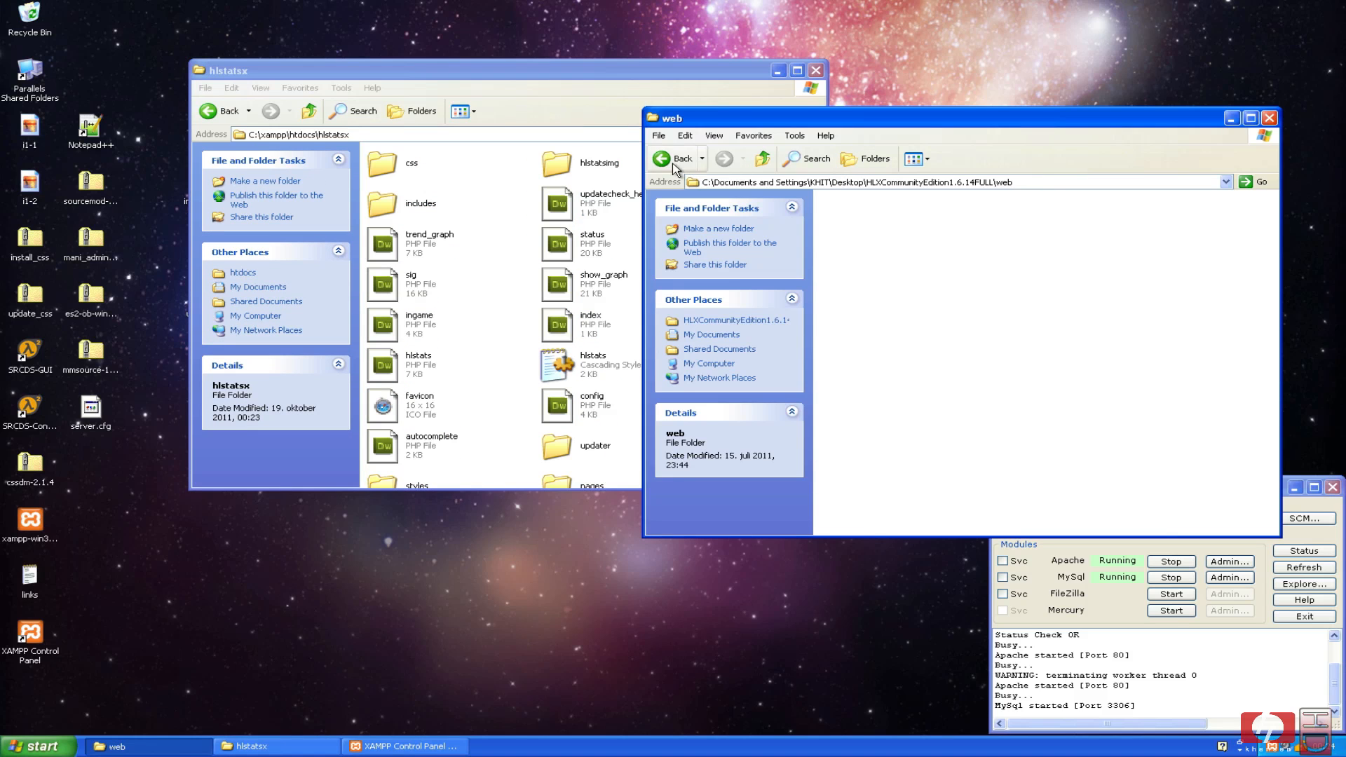
left_click(684, 75)
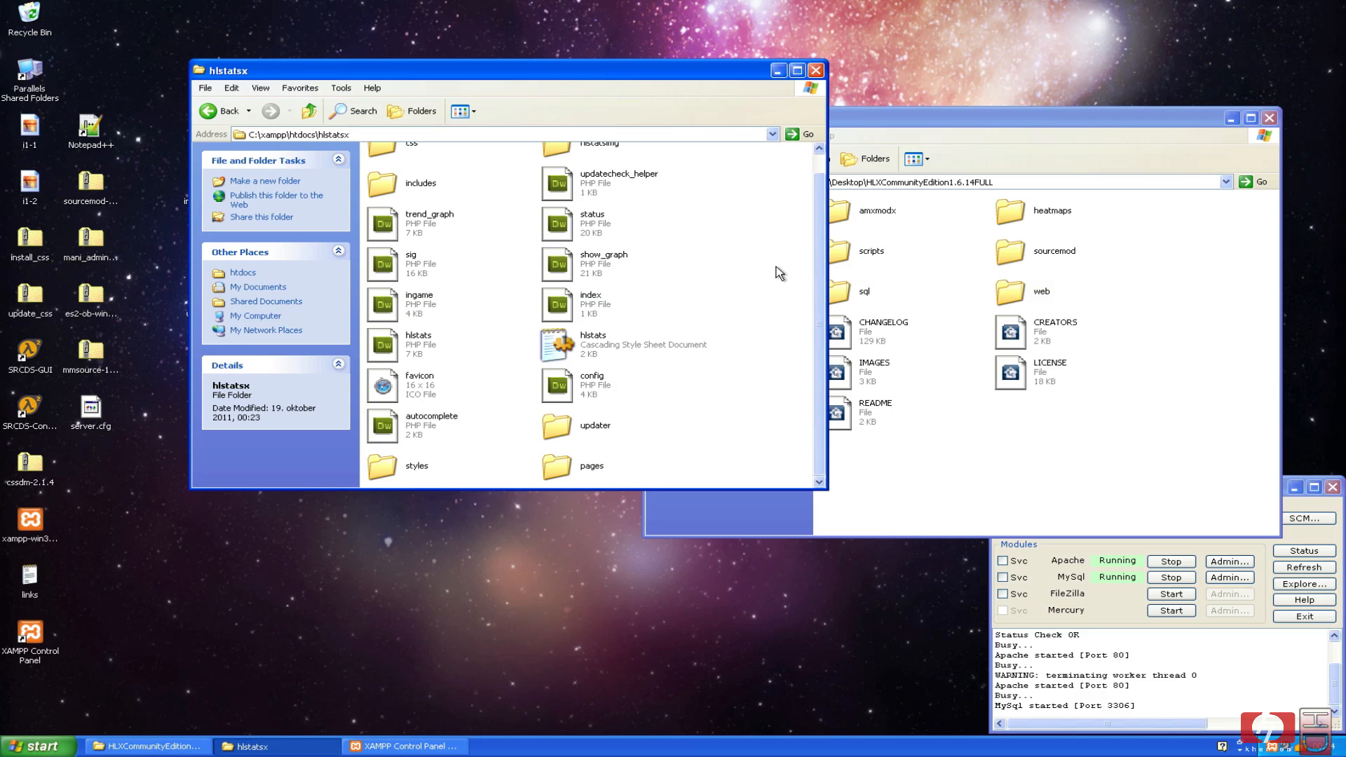
scroll(774, 272, "up", 1)
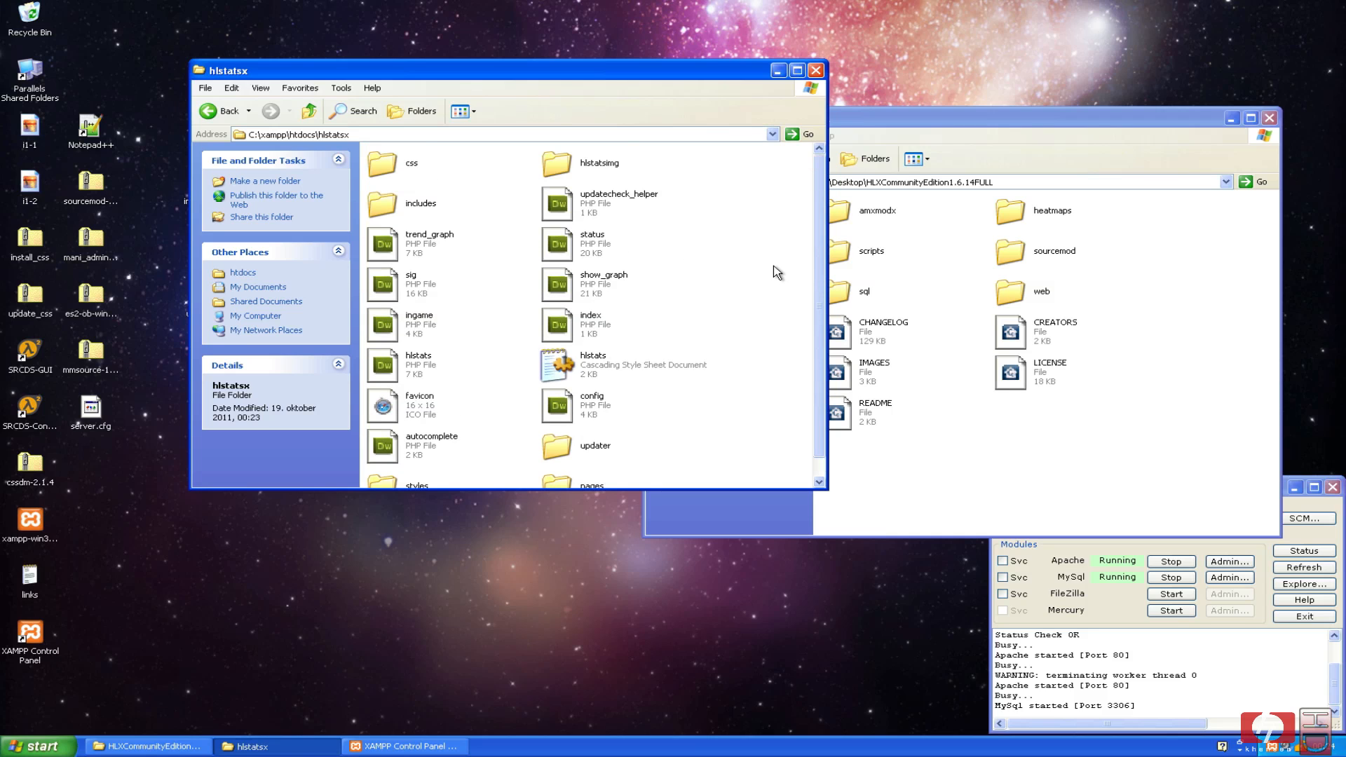
left_click(816, 71)
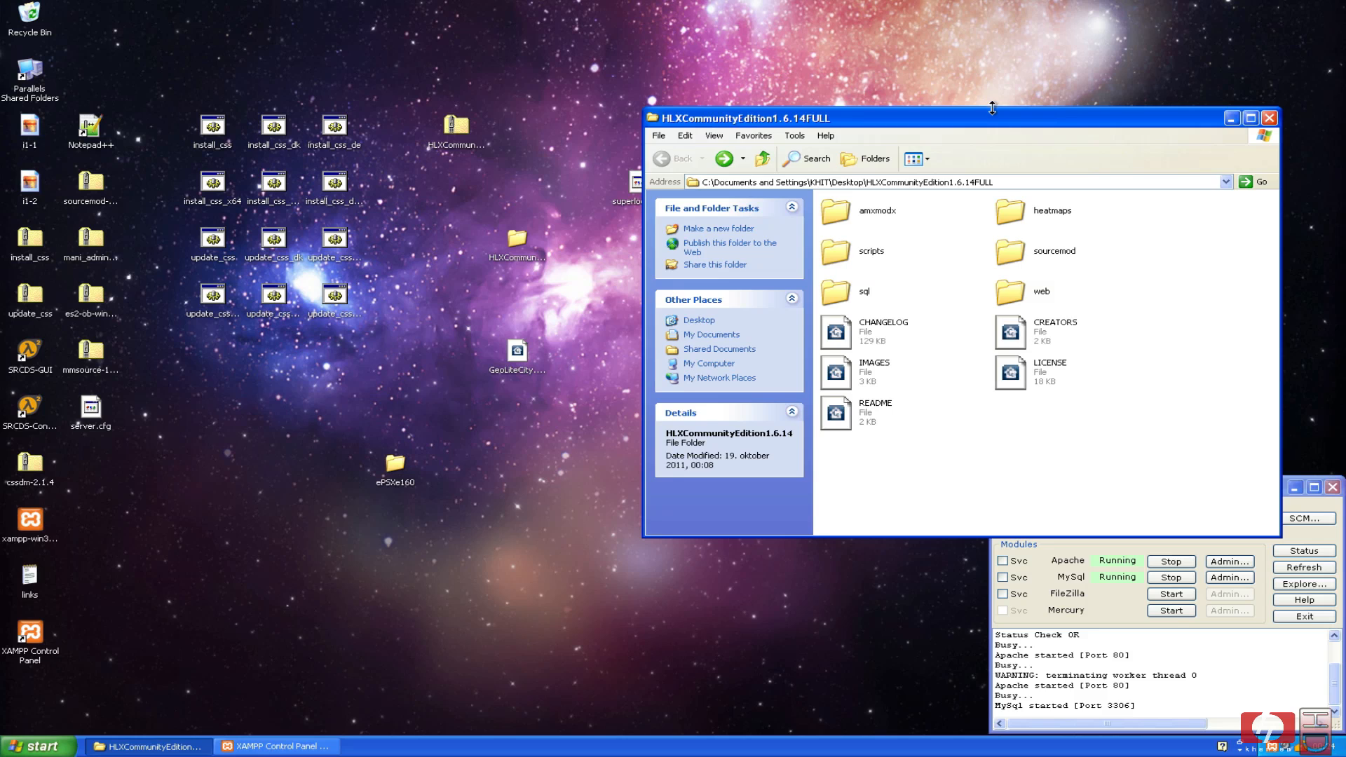
left_click_drag(980, 113, 656, 74)
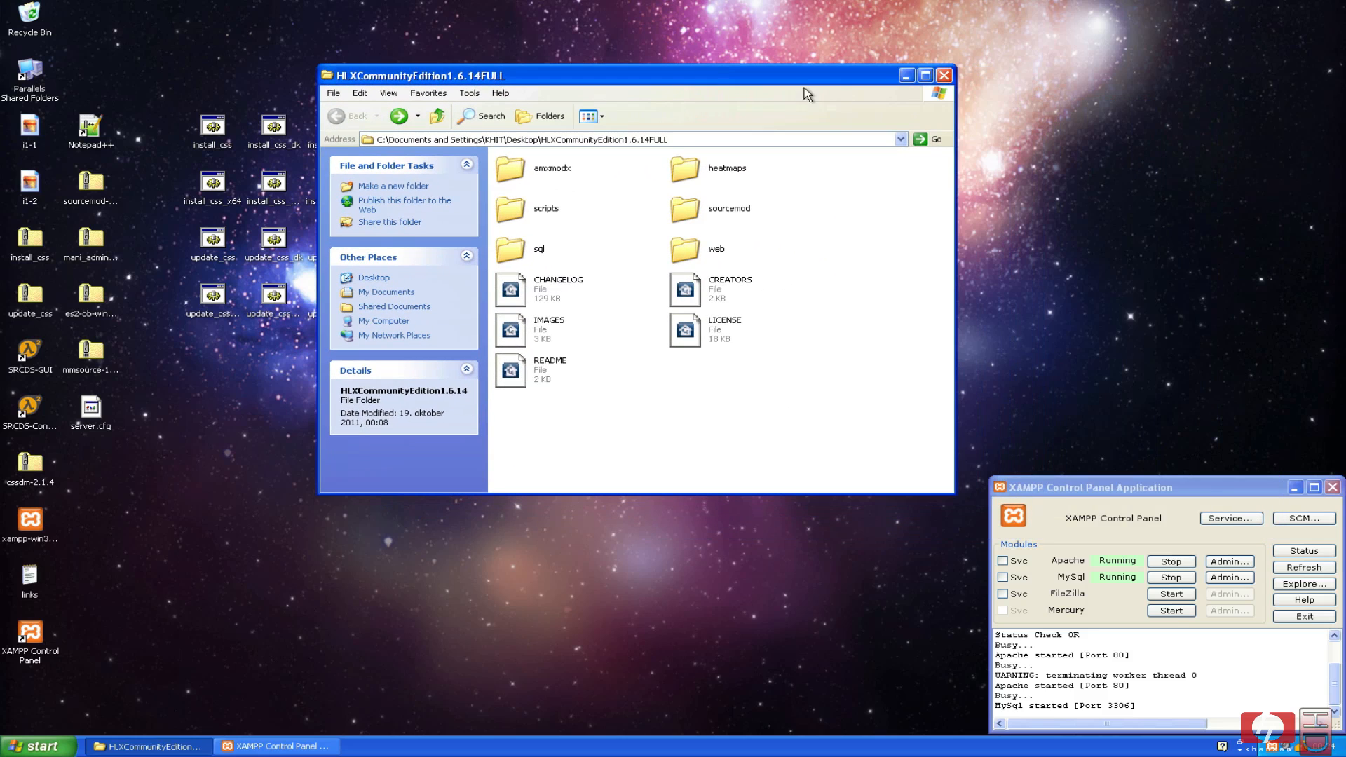
left_click(944, 73)
left_click(731, 415)
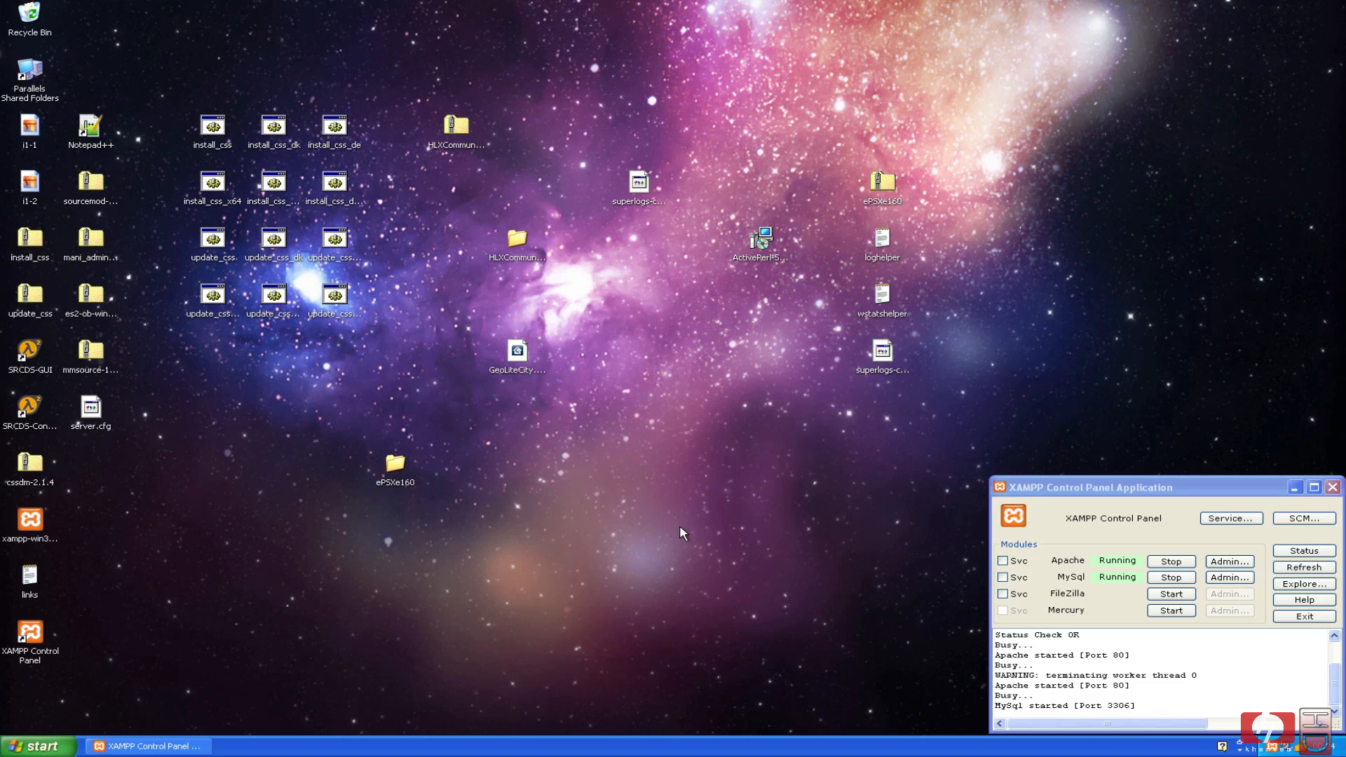
Reopen C:\xampp\htdocs\hlstatsx from My Computer and right-click config.php.
left_click(39, 746)
left_click(226, 539)
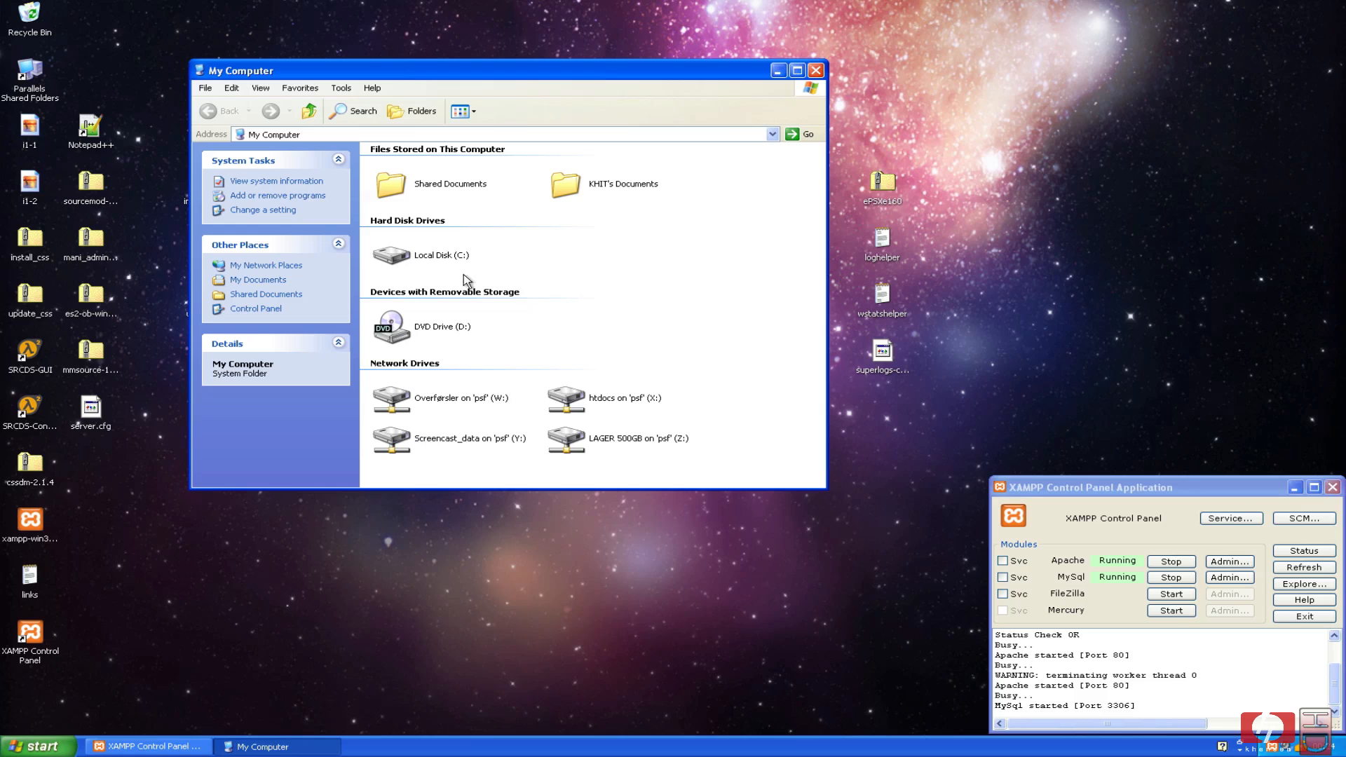
double_click(434, 266)
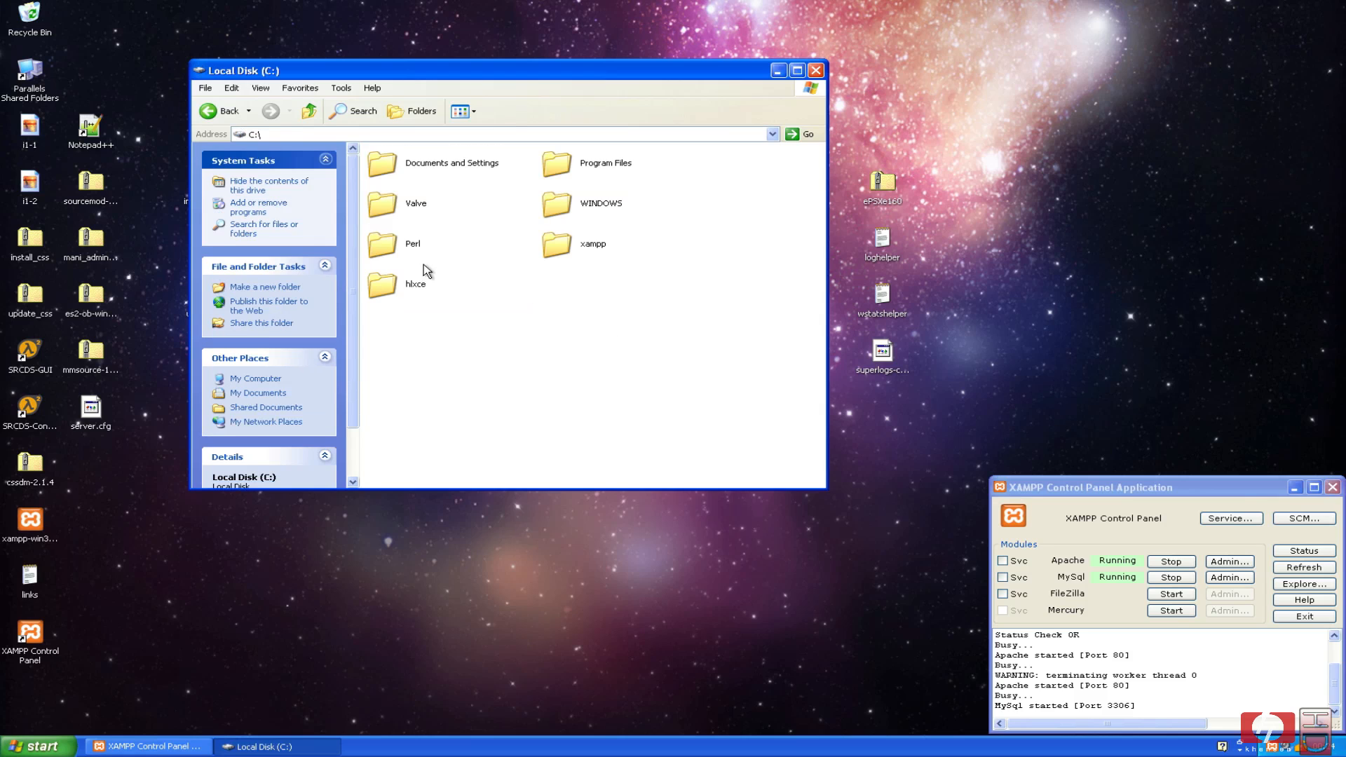
double_click(589, 245)
double_click(591, 234)
double_click(581, 420)
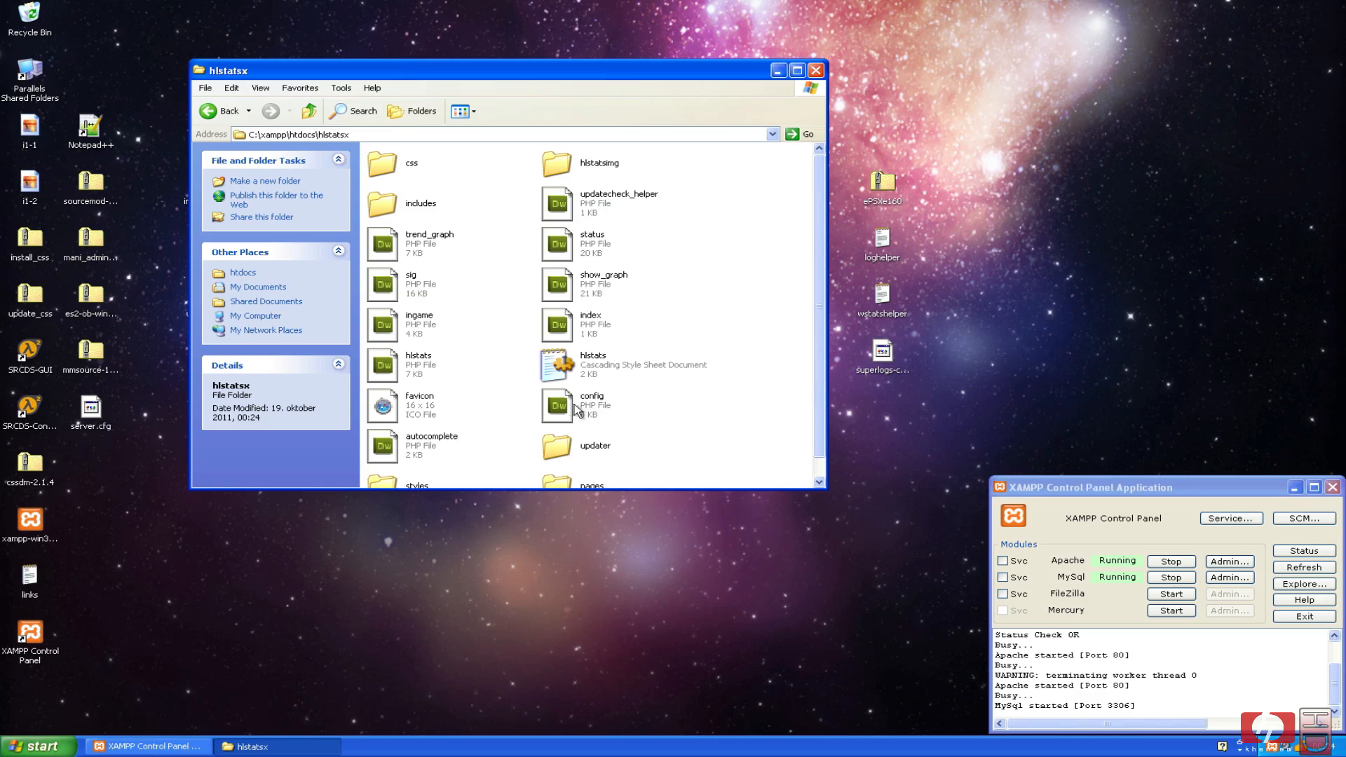
left_click(559, 403)
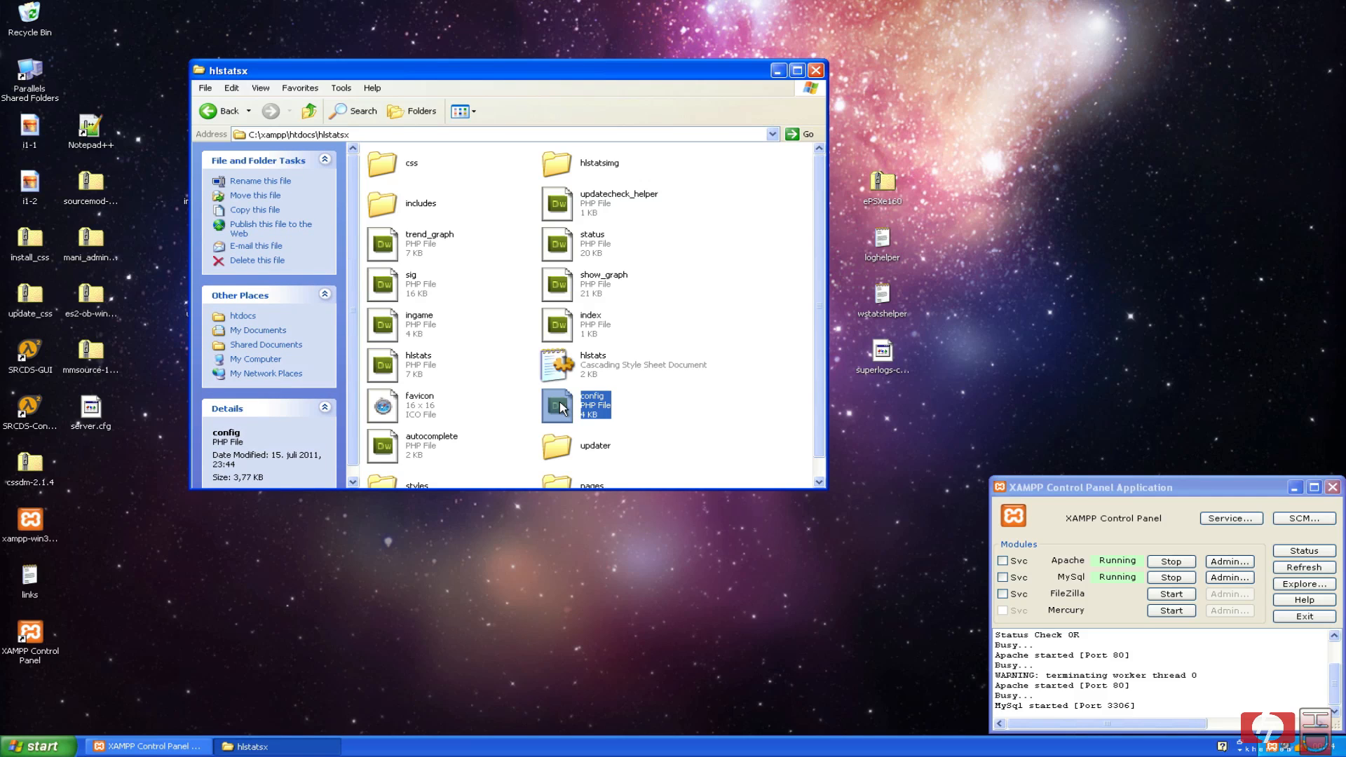
right_click(560, 407)
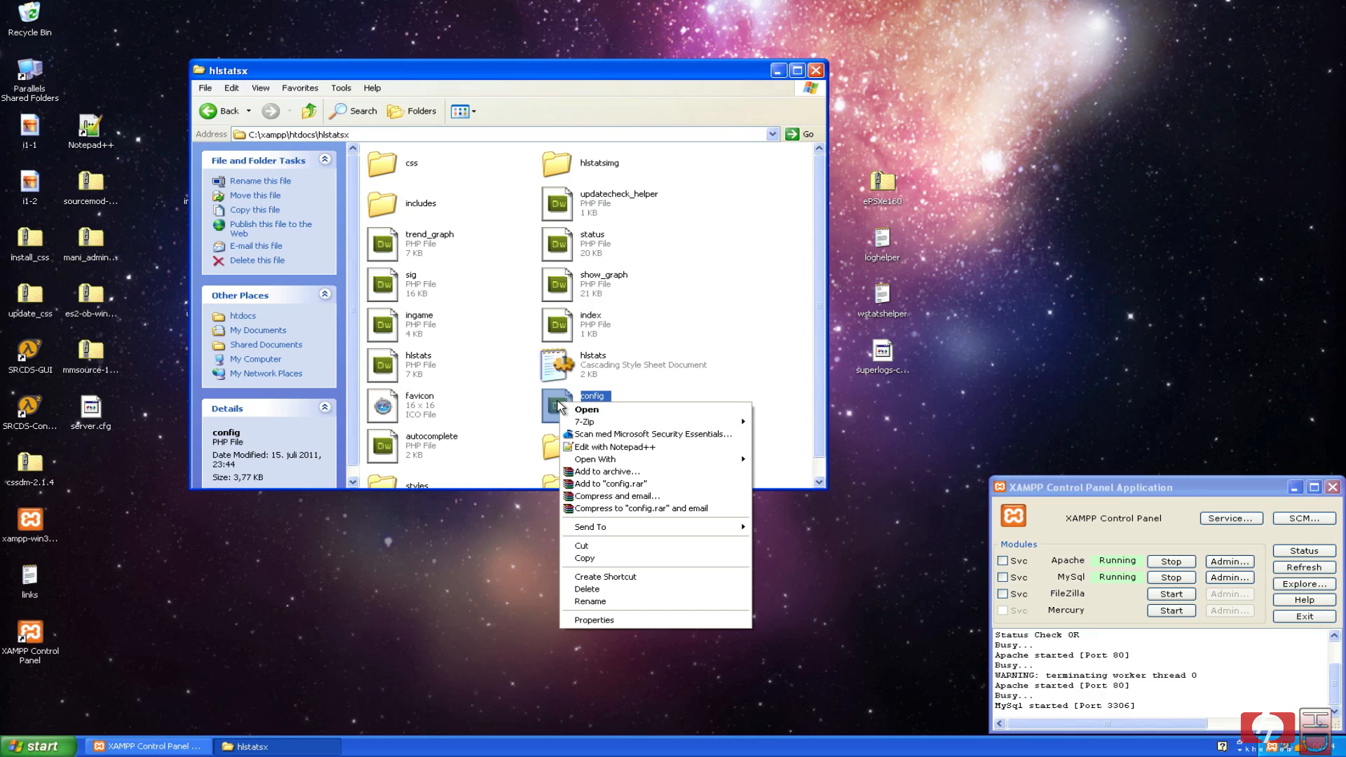
In Notepad++, set DB_USER to hlxce, enter the database password, and set DB_NAME to hlxce.
left_click(603, 447)
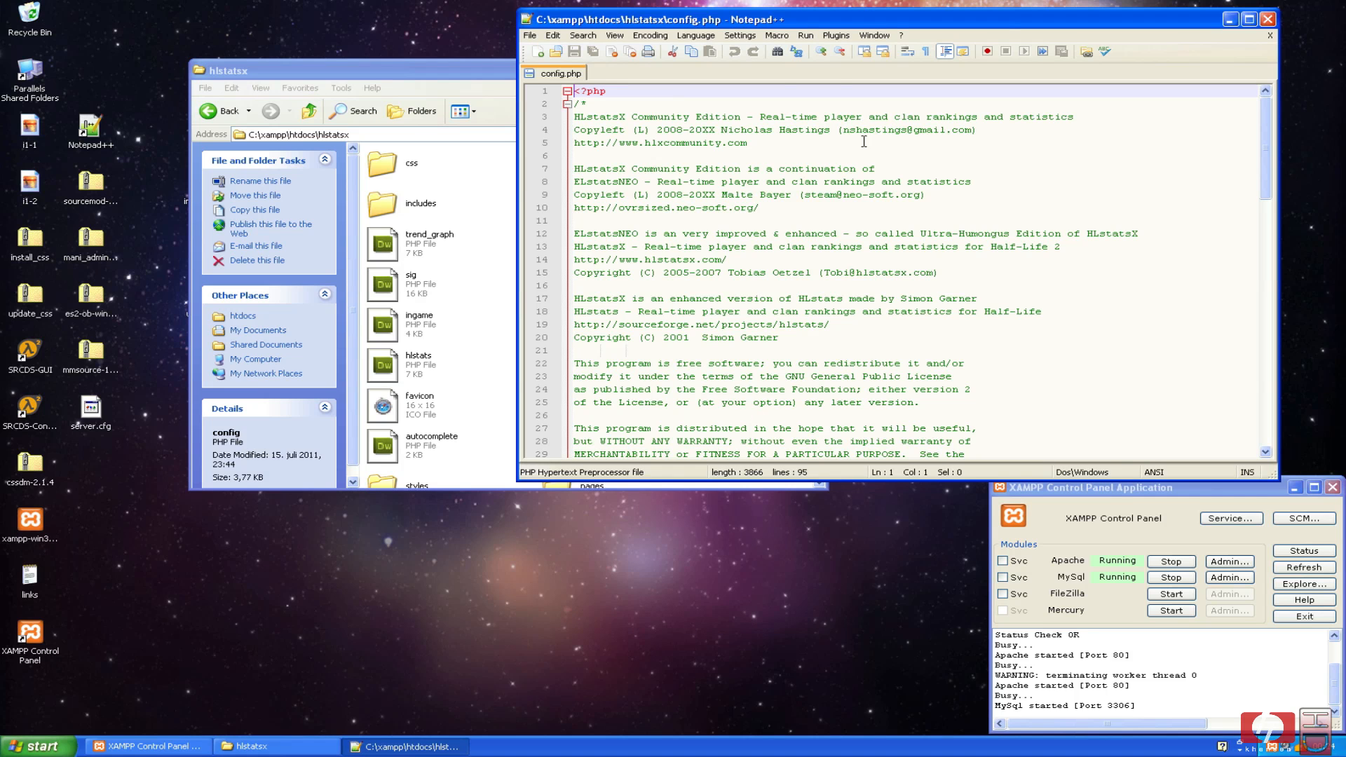
scroll(864, 141, "down", 11)
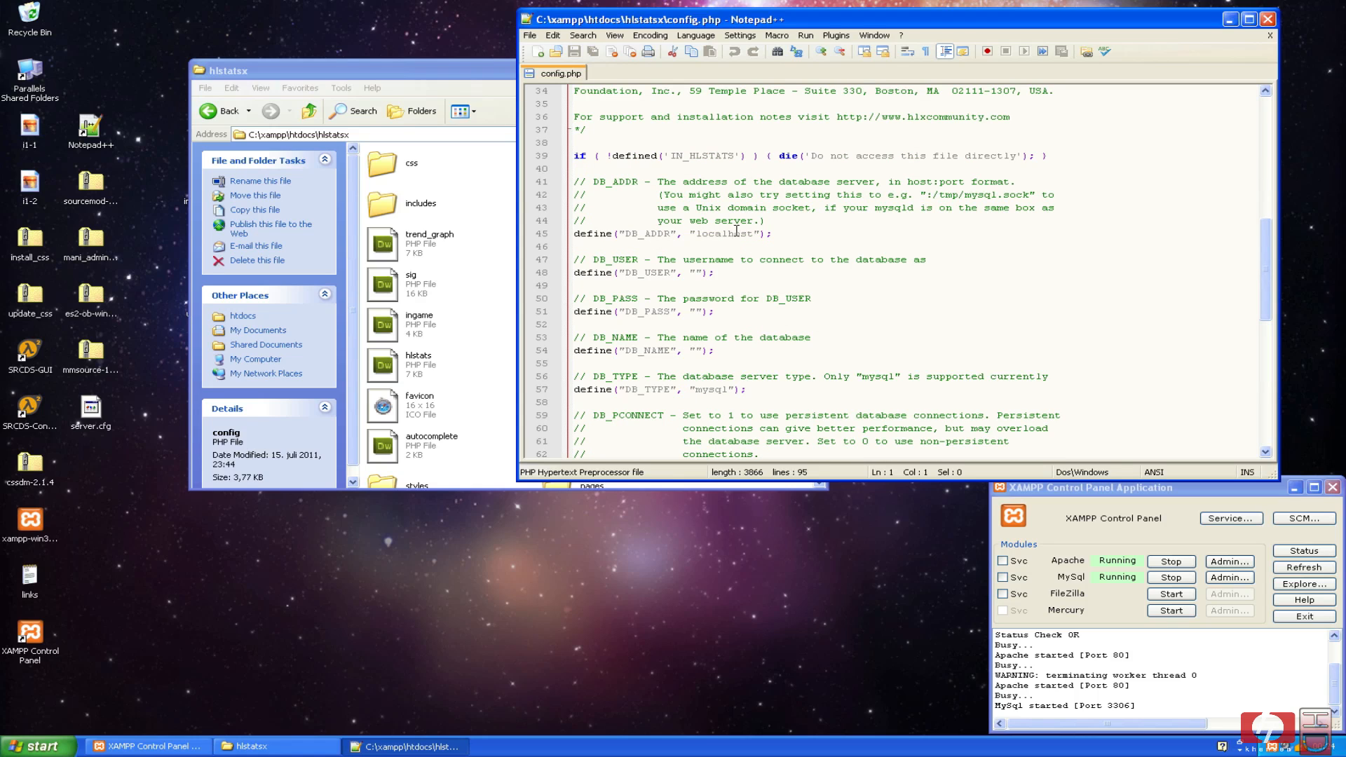
left_click(697, 273)
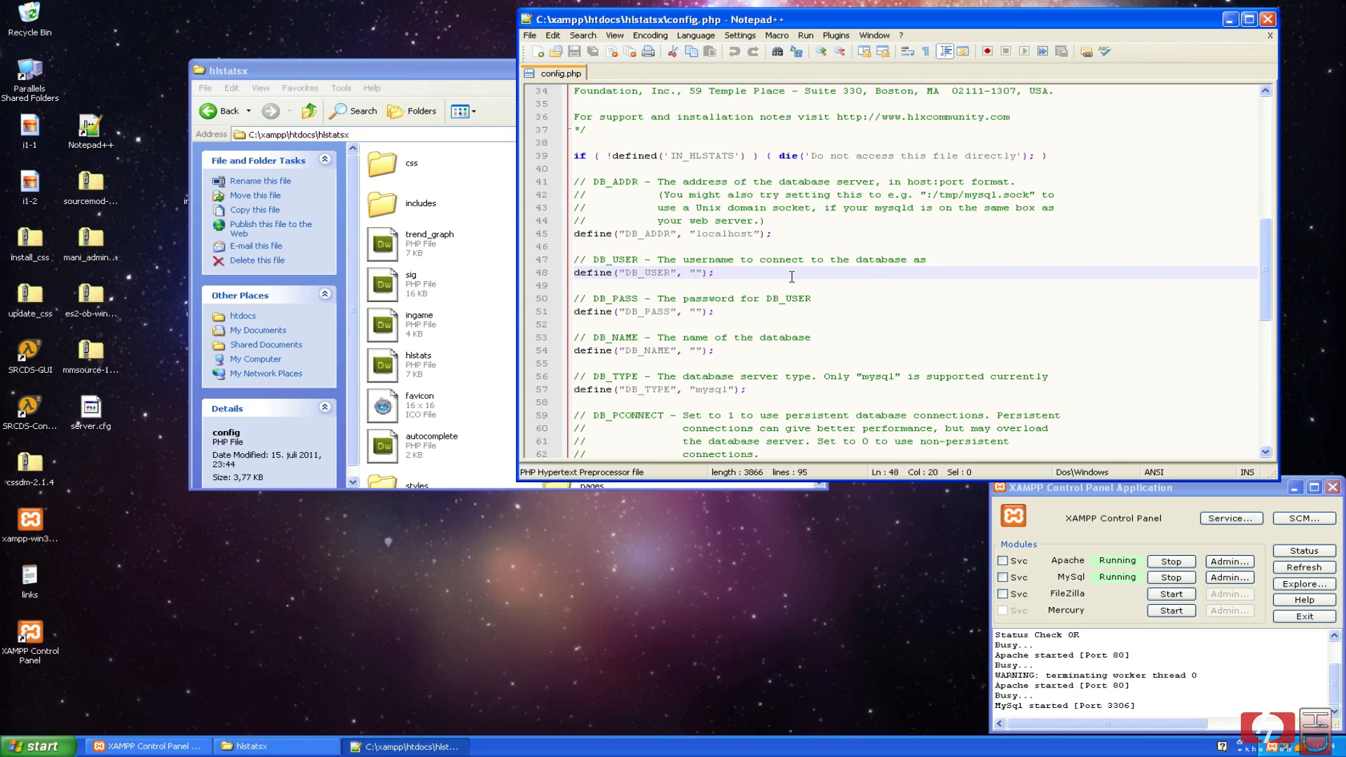
type("hlxce")
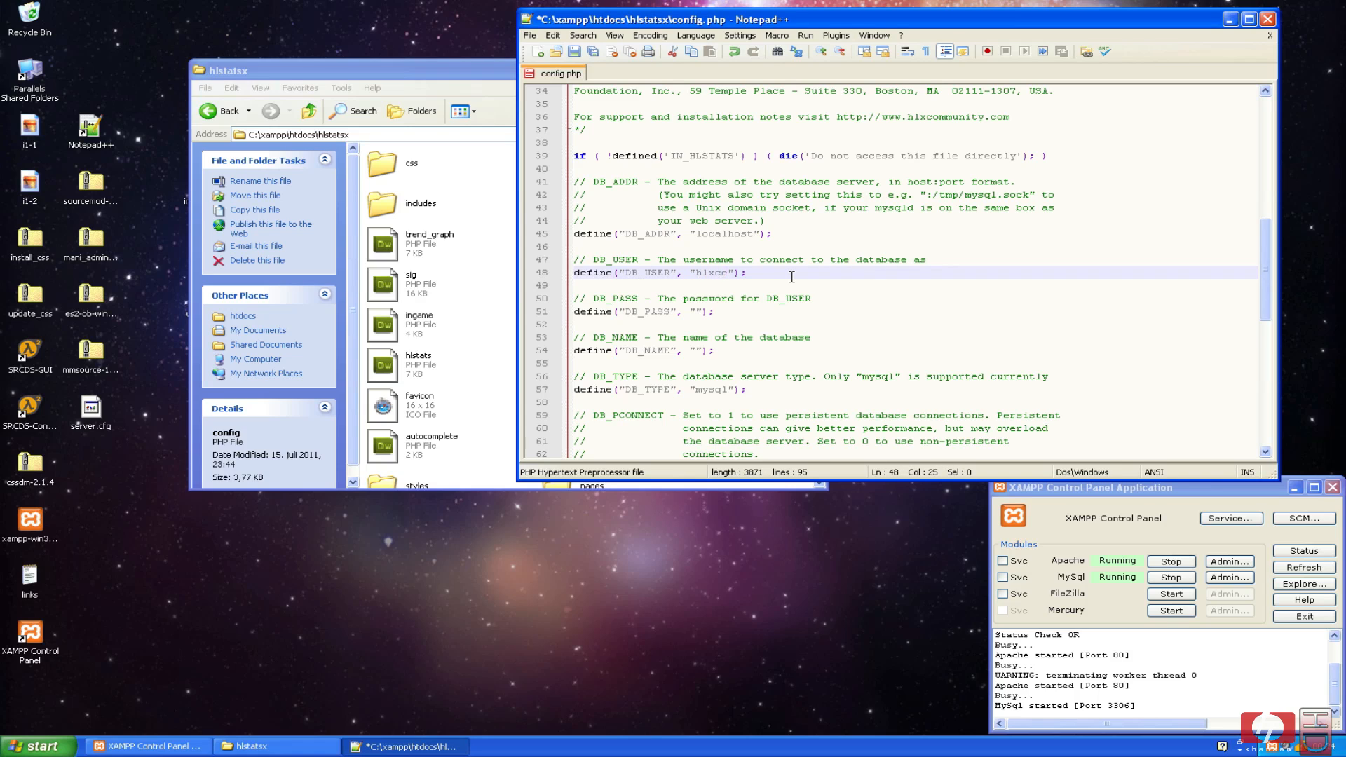
left_click(697, 311)
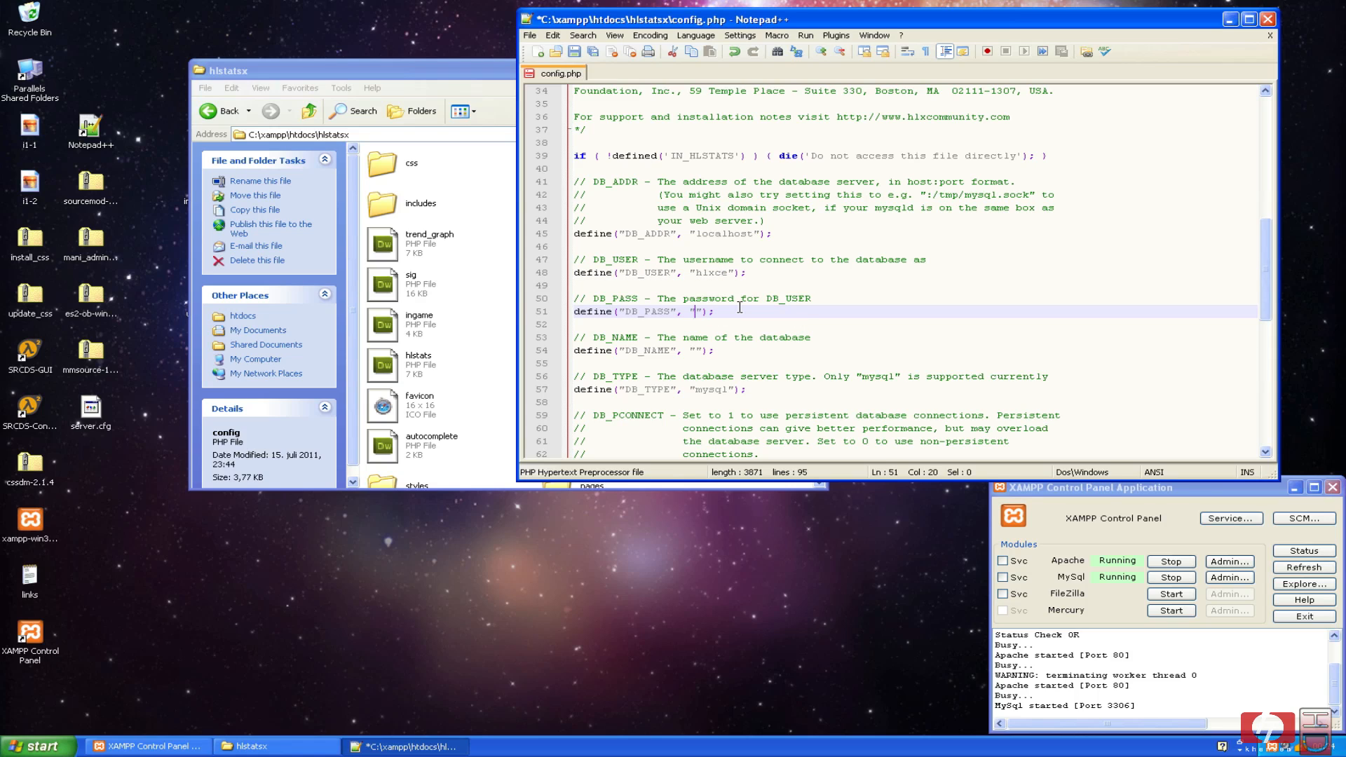
type("hlstats")
left_click(700, 351)
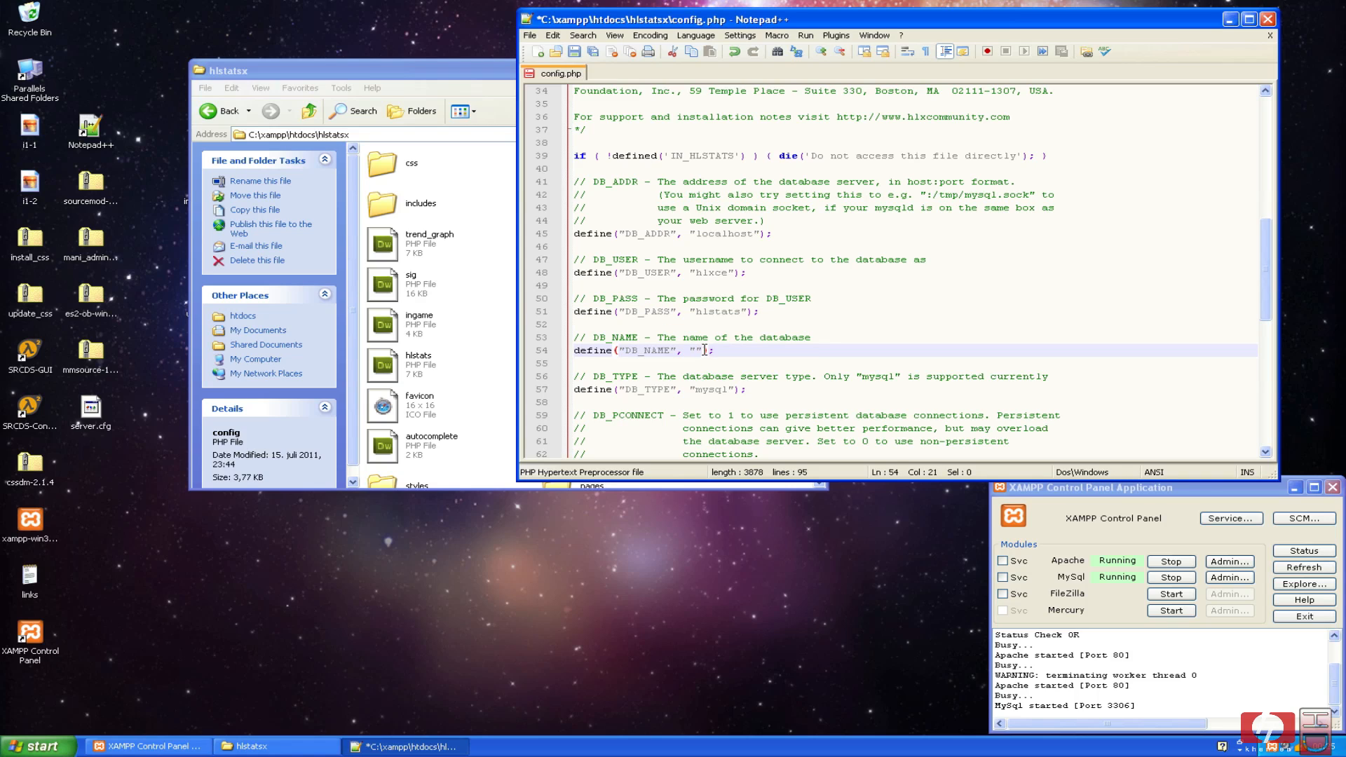
type("hlxce")
Save config.php and close Notepad++.
key("ctrl+s")
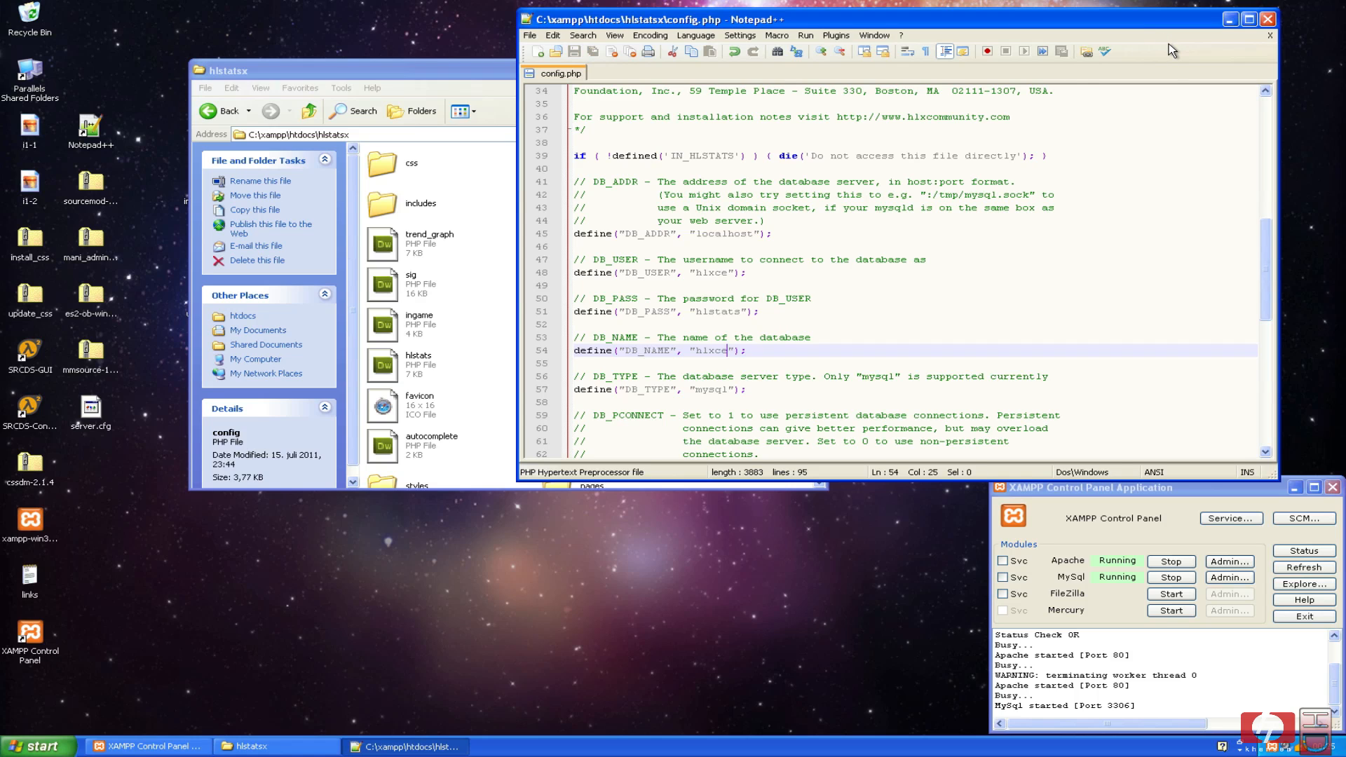
key("super")
left_click(1210, 17)
left_click(1268, 21)
Return focus to the hlstatsx folder window in Explorer.
left_click(774, 368)
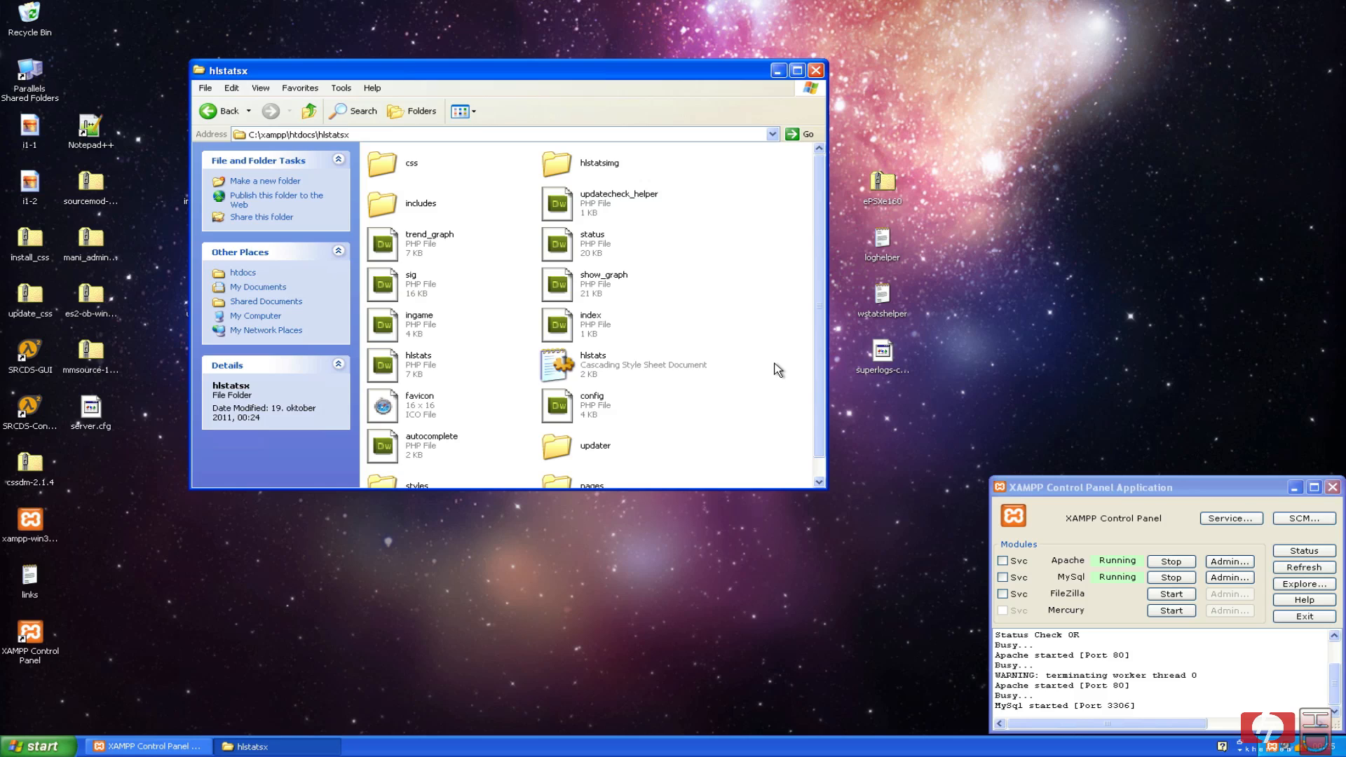